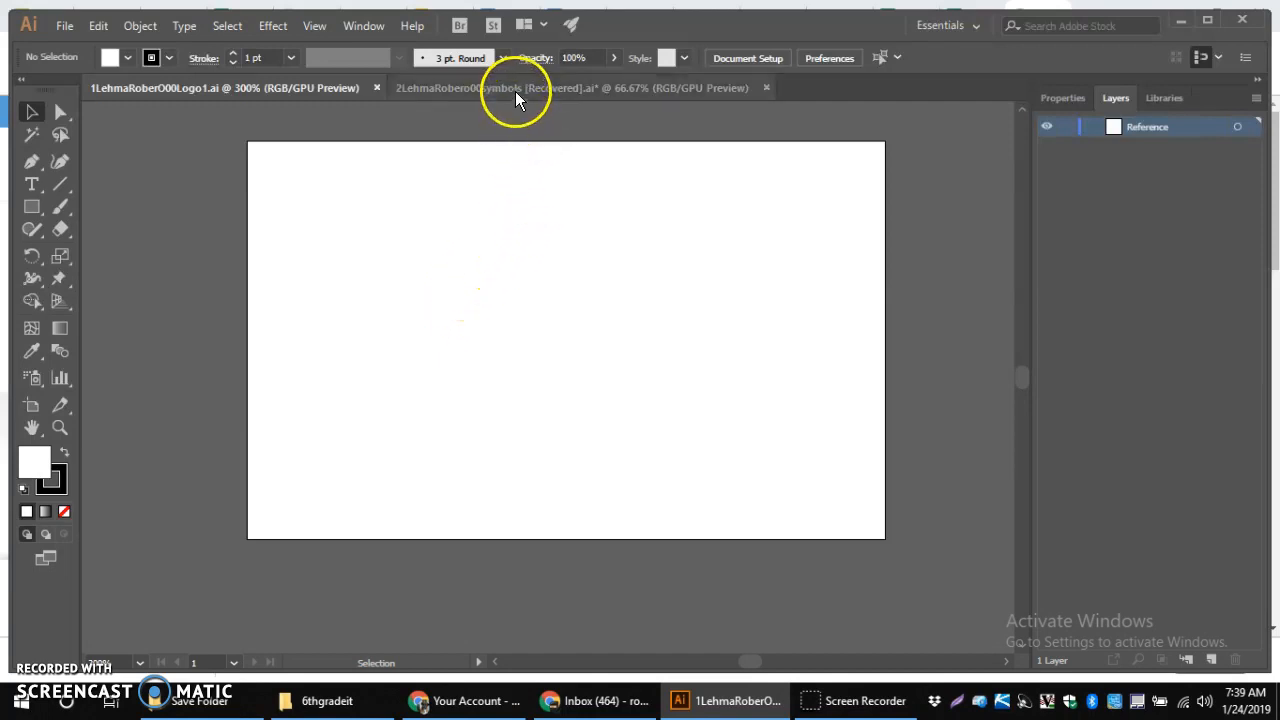
Step: Copy the circular saw blade from the symbols document and paste it into the blank logo document
left_click(484, 90)
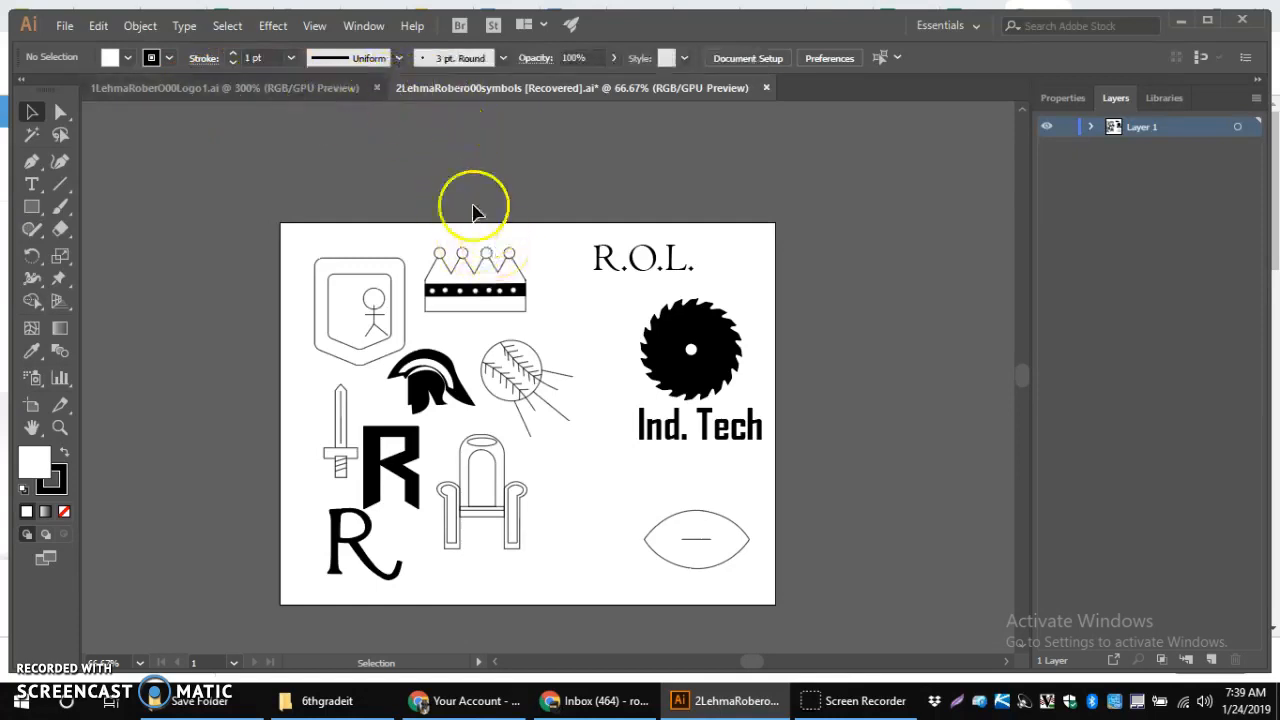
left_click(331, 87)
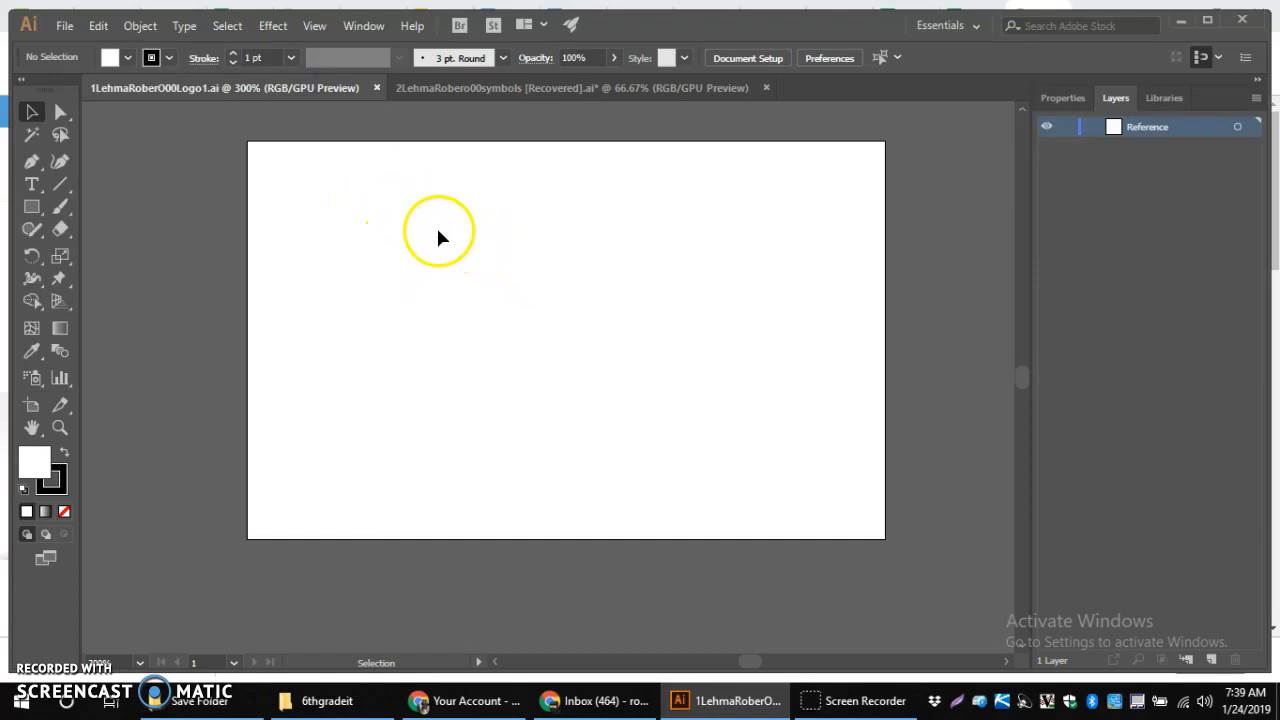
left_click(459, 94)
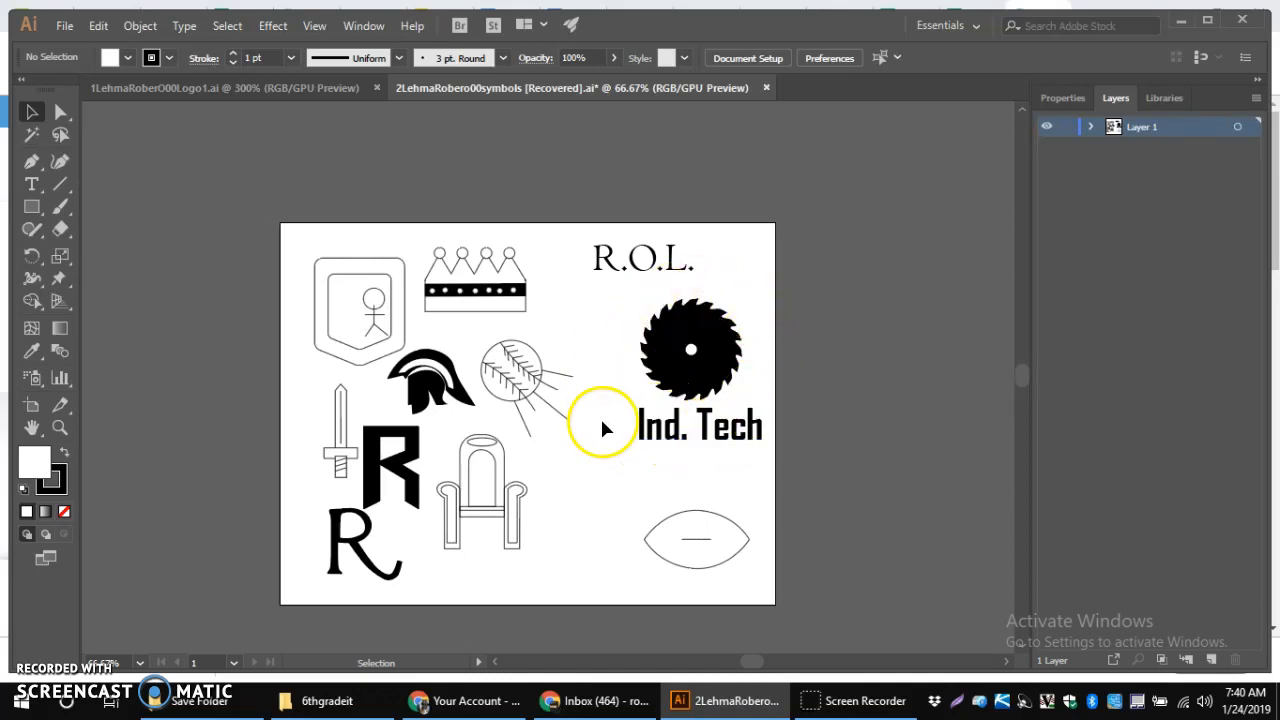
left_click(699, 373)
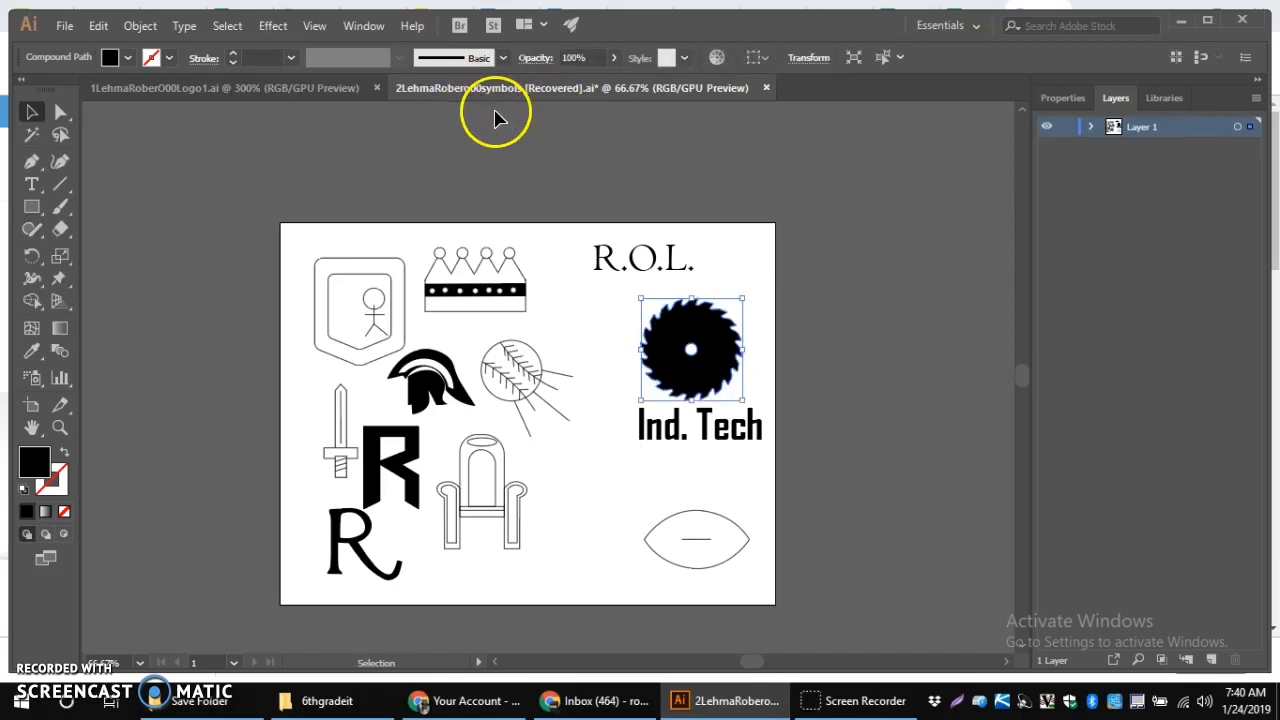
left_click(276, 91)
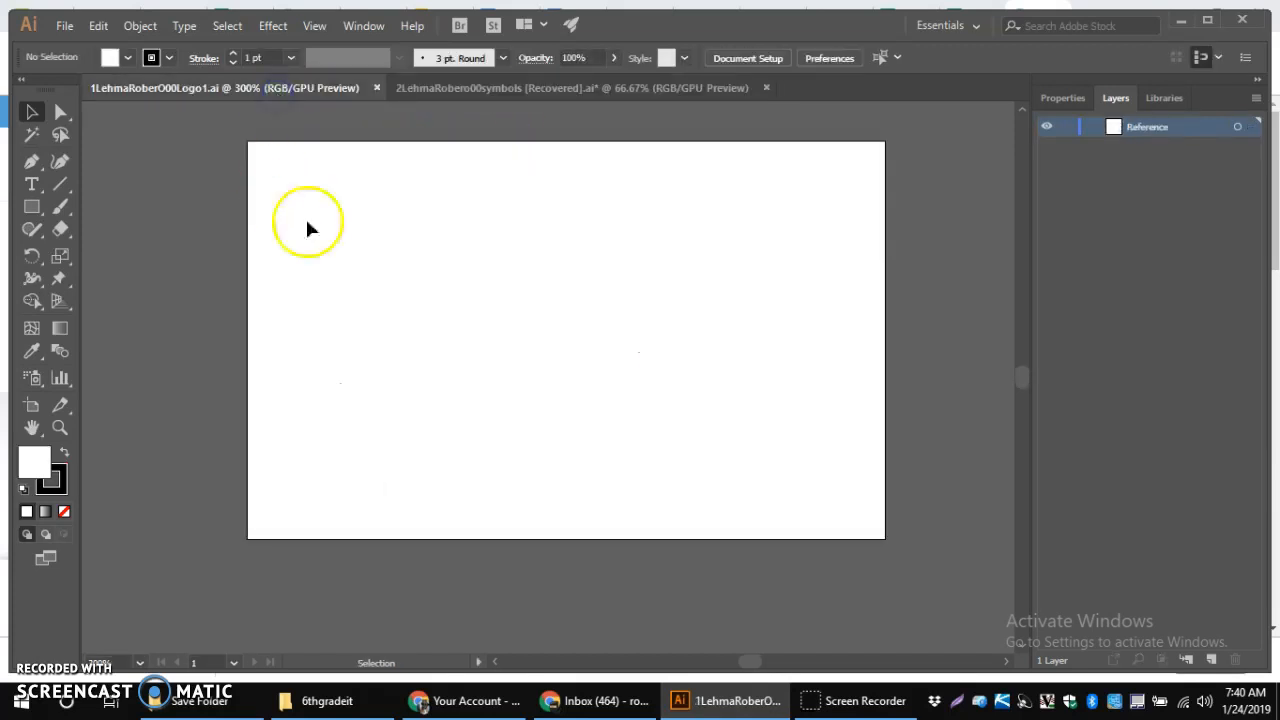
key("ctrl+v")
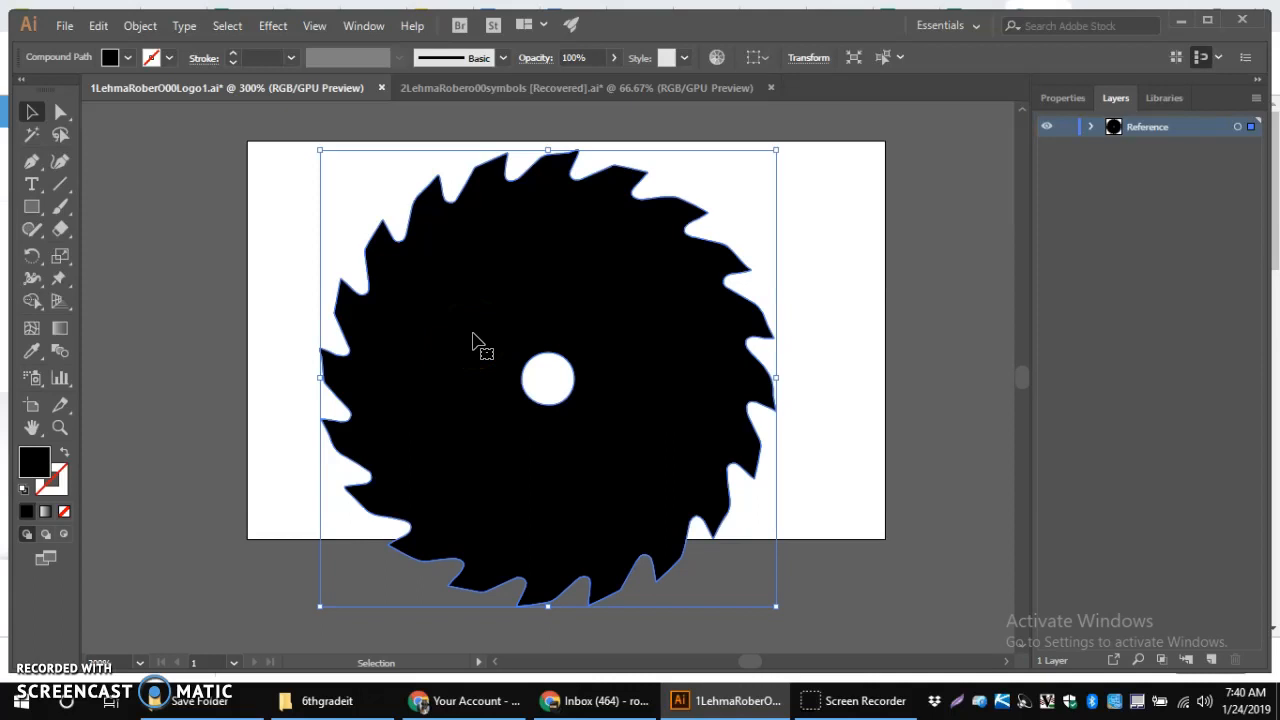
Step: Scale the saw blade down to fit the artboard and position it near the upper center
left_click_drag(776, 606, 498, 352)
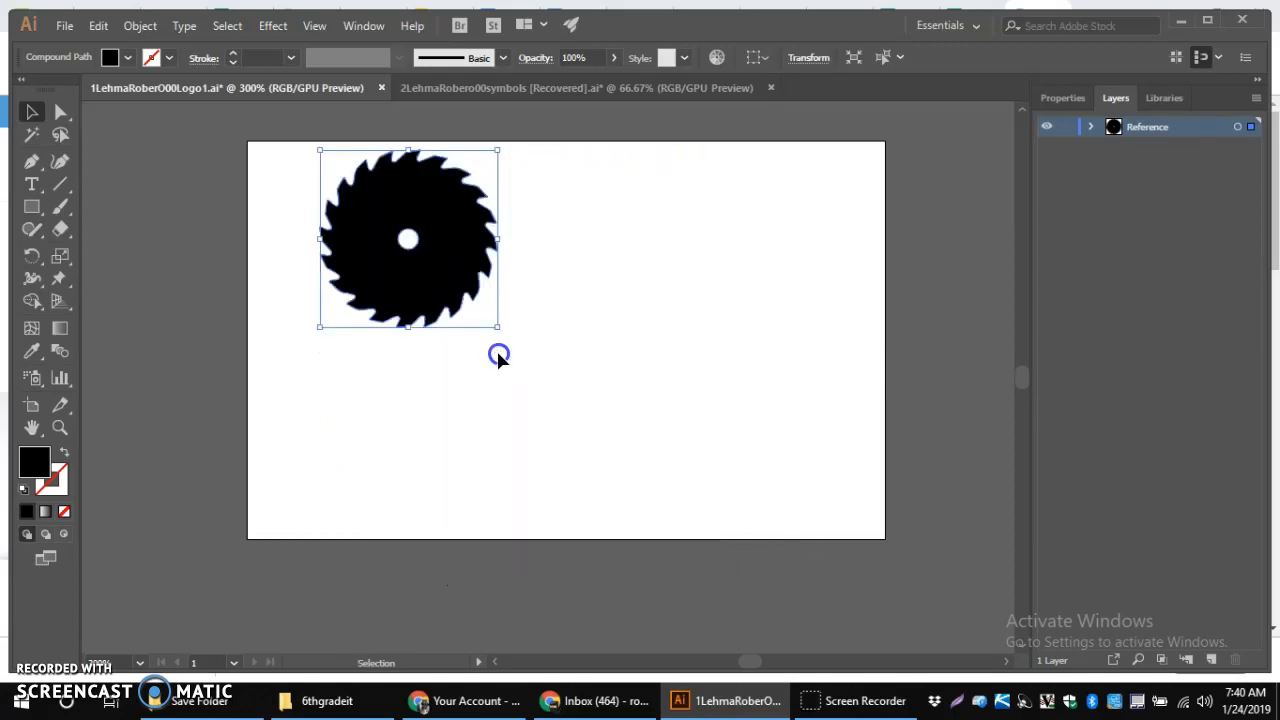
left_click_drag(445, 290, 590, 330)
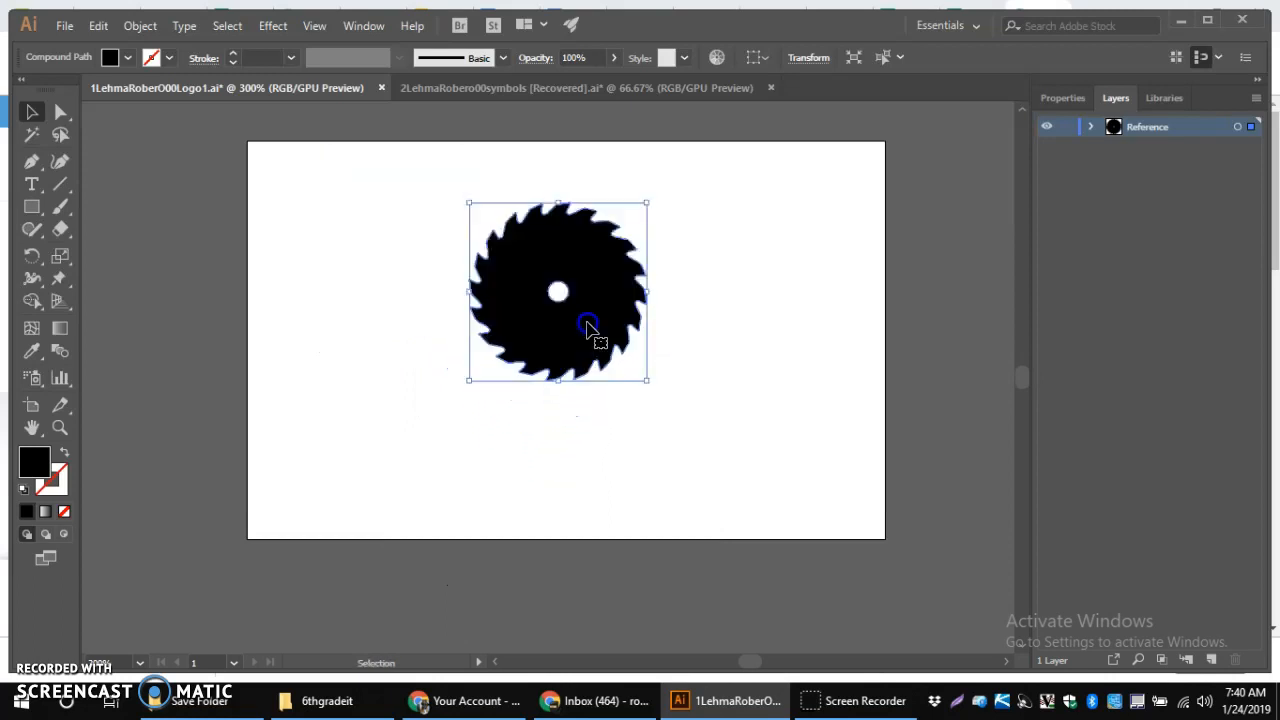
left_click_drag(646, 380, 585, 337)
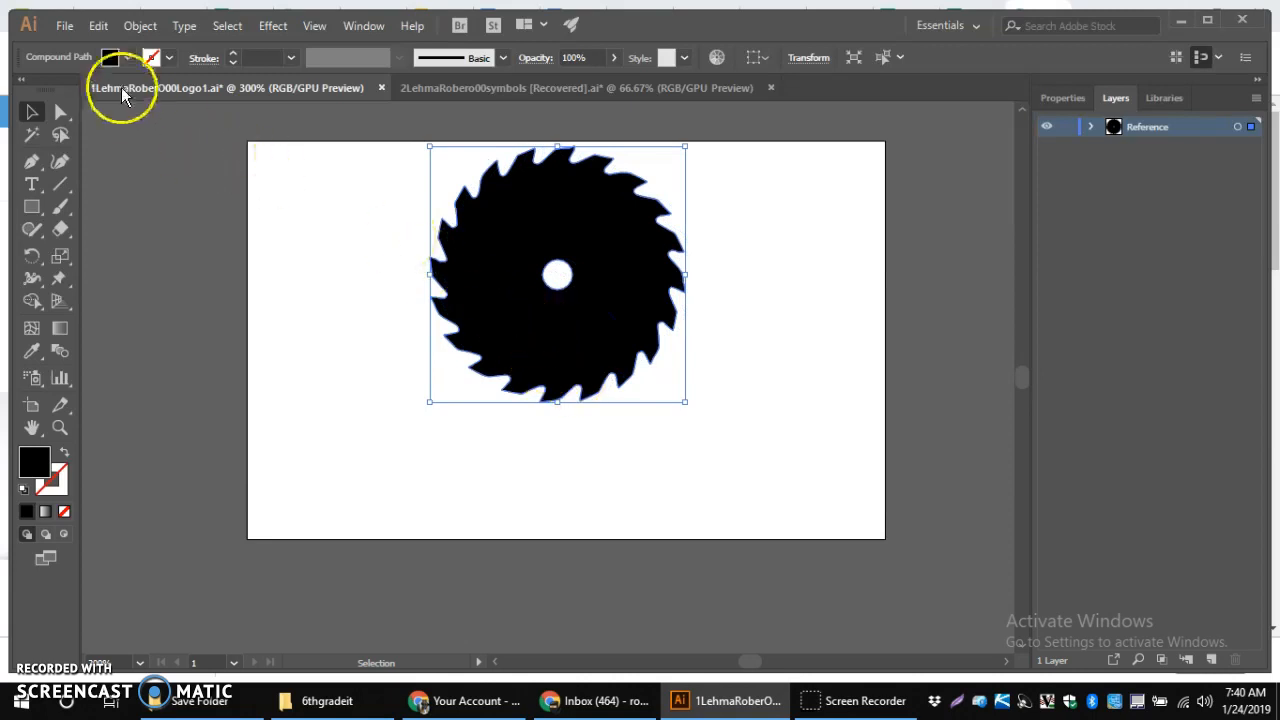
Step: Copy the "Ind. Tech" text from the symbols document into the logo document and center it across the artboard's lower part
left_click(466, 90)
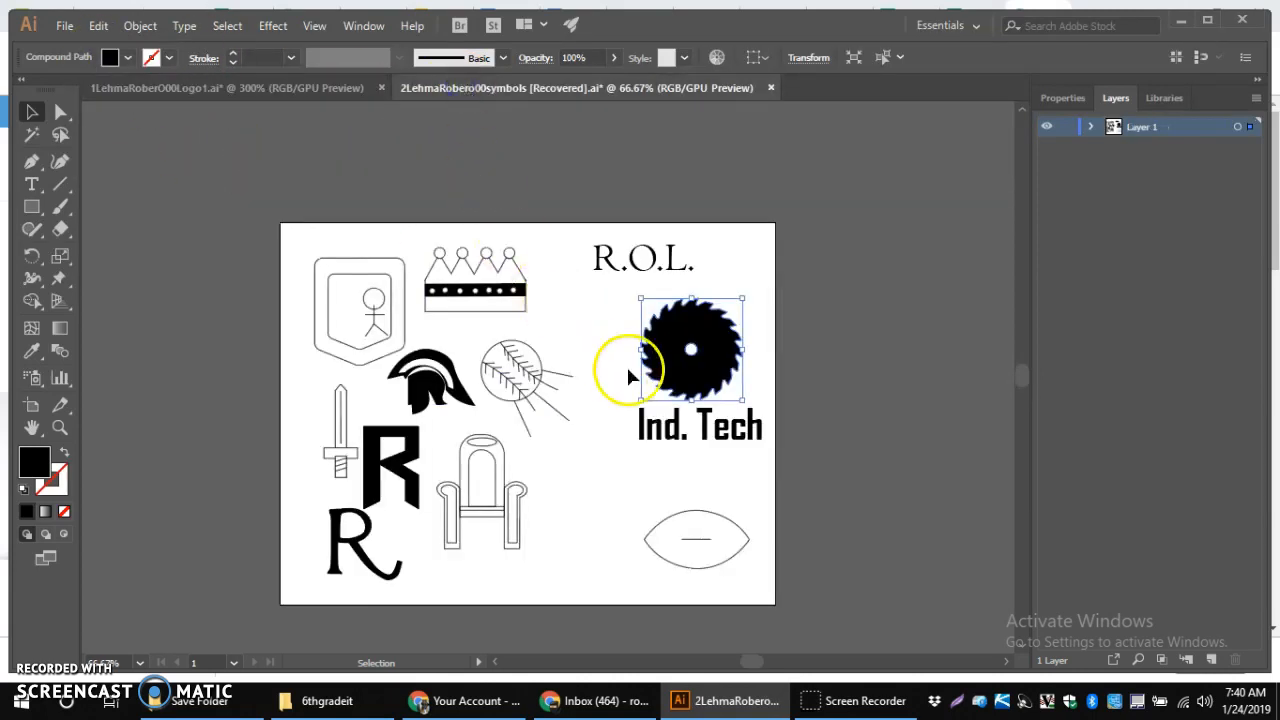
left_click(660, 441)
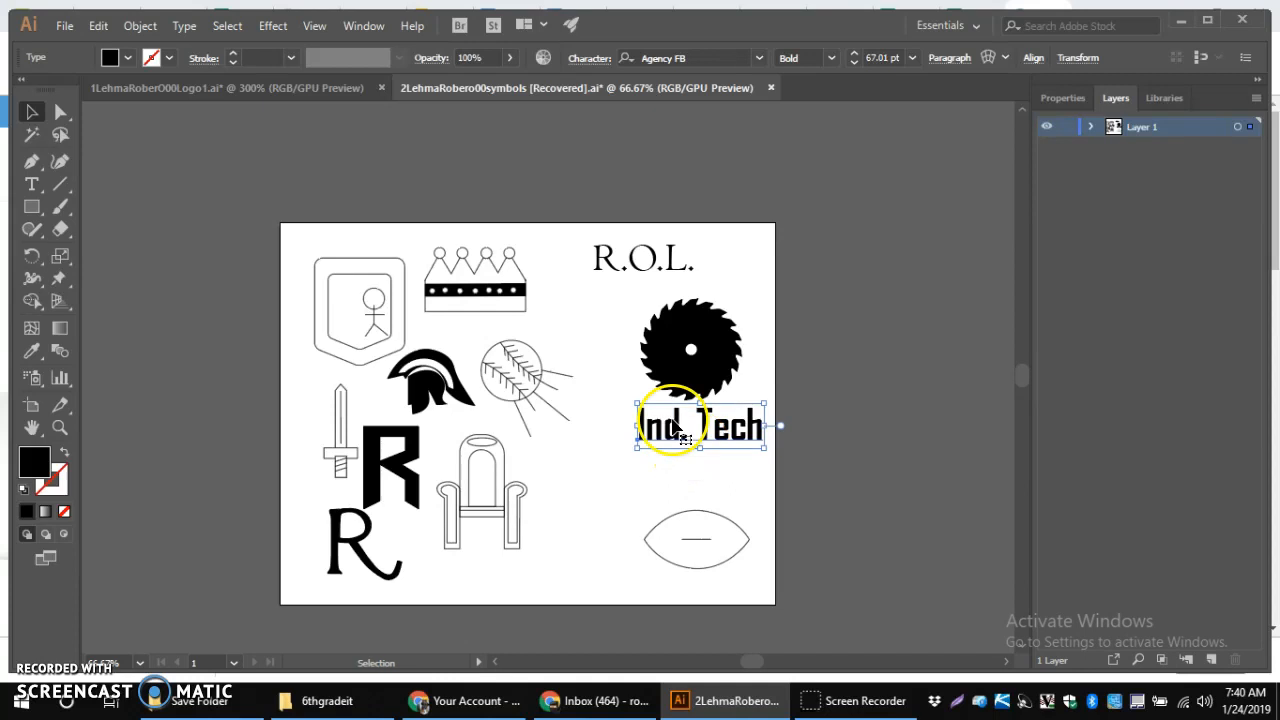
left_click(310, 88)
left_click(517, 486)
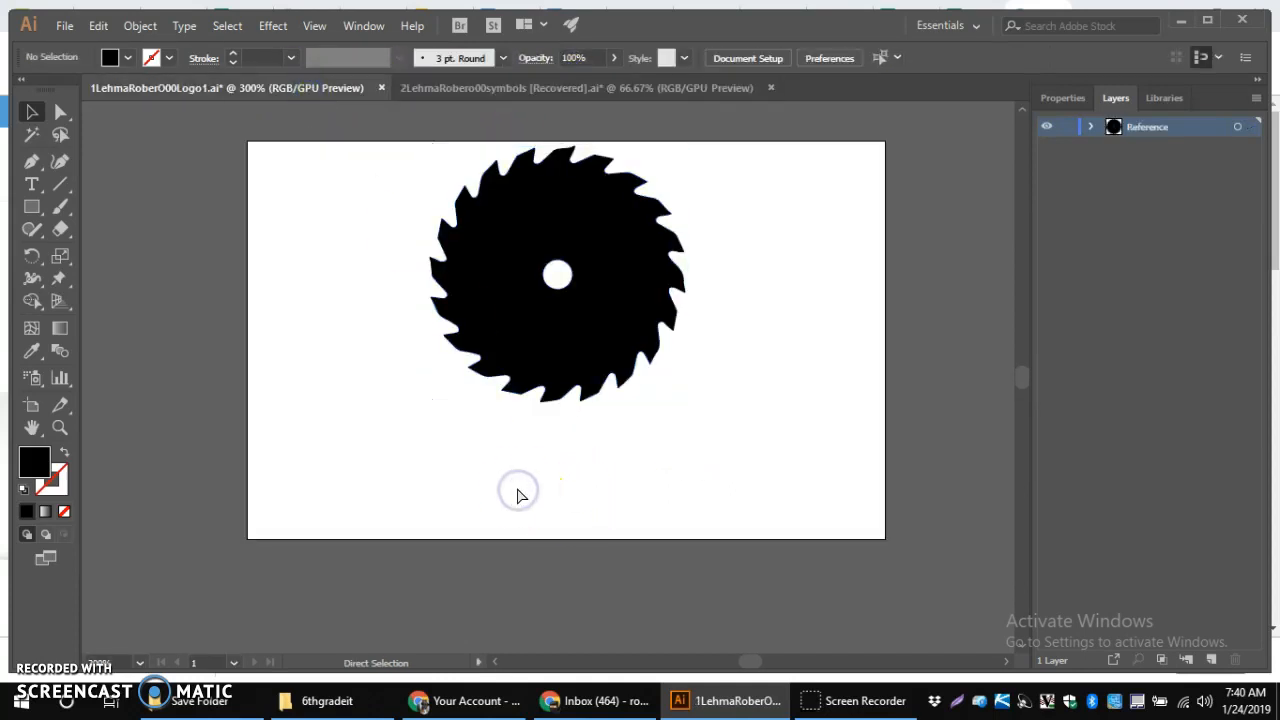
type("Ind. Tech")
left_click_drag(388, 394, 451, 469)
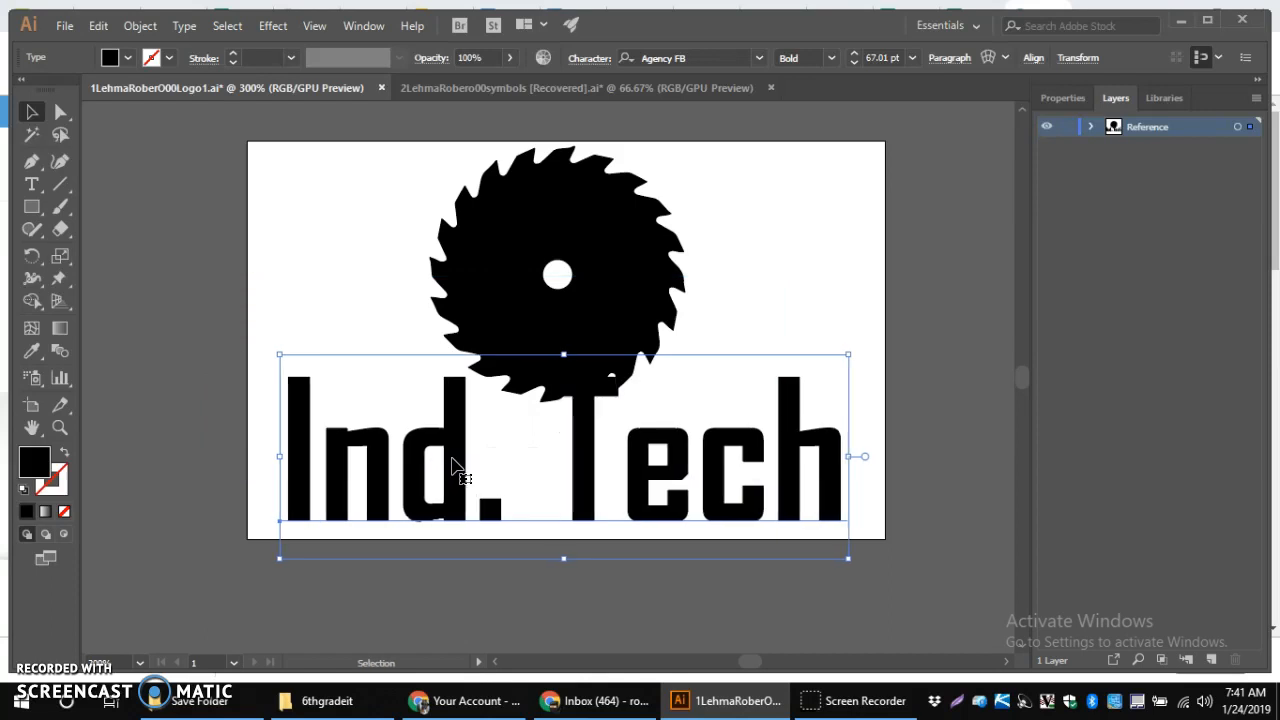
key("Right")
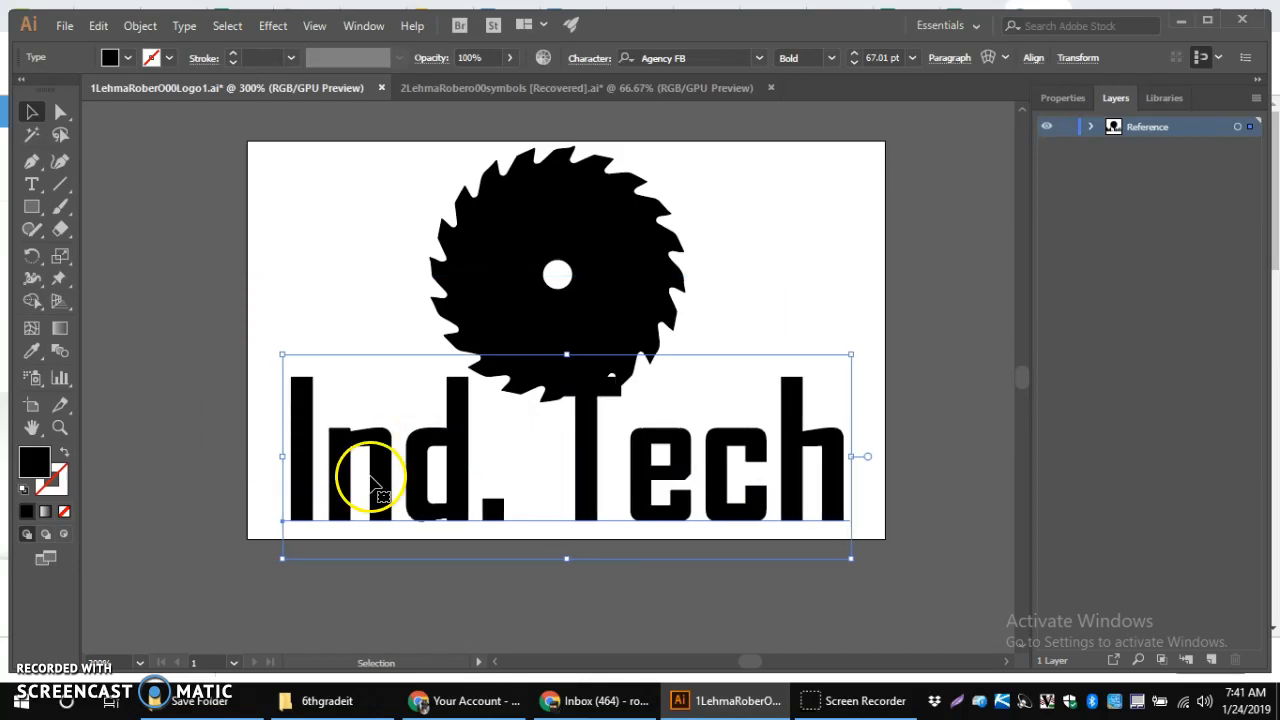
left_click(304, 587)
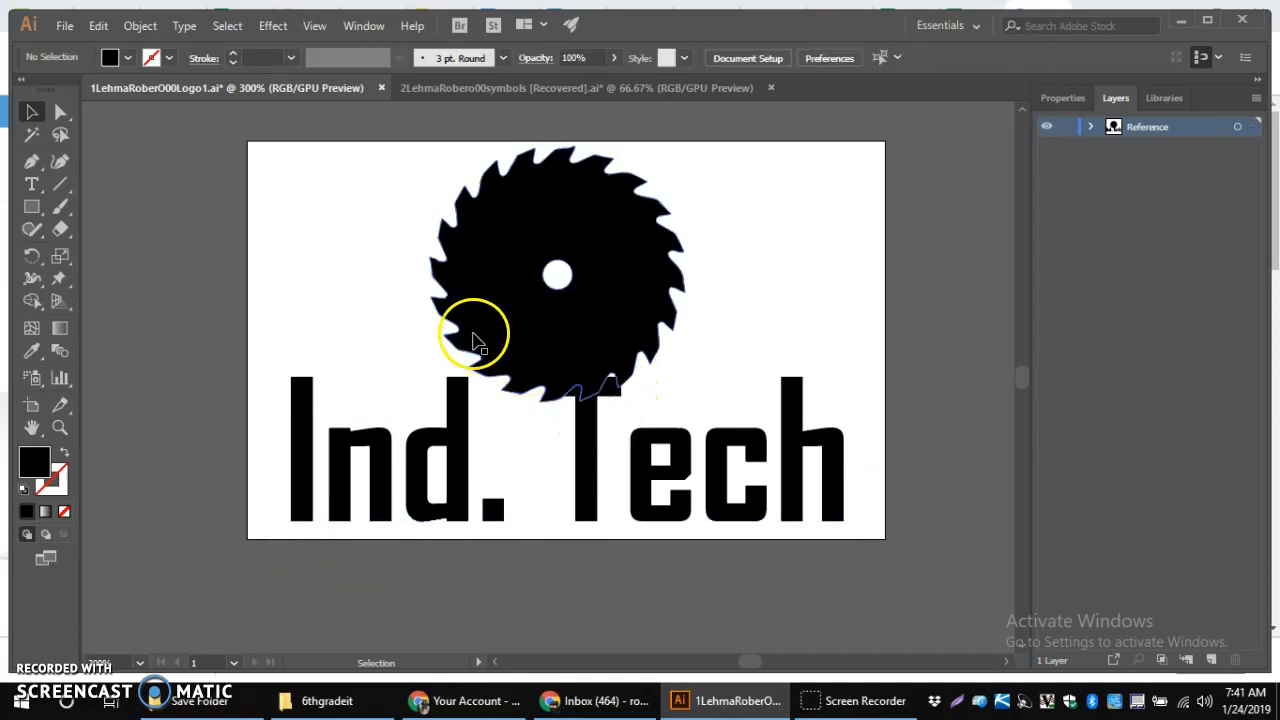
Step: Draw a rectangle wider than the saw blade and fill it with white, without a stroke
left_click(30, 215)
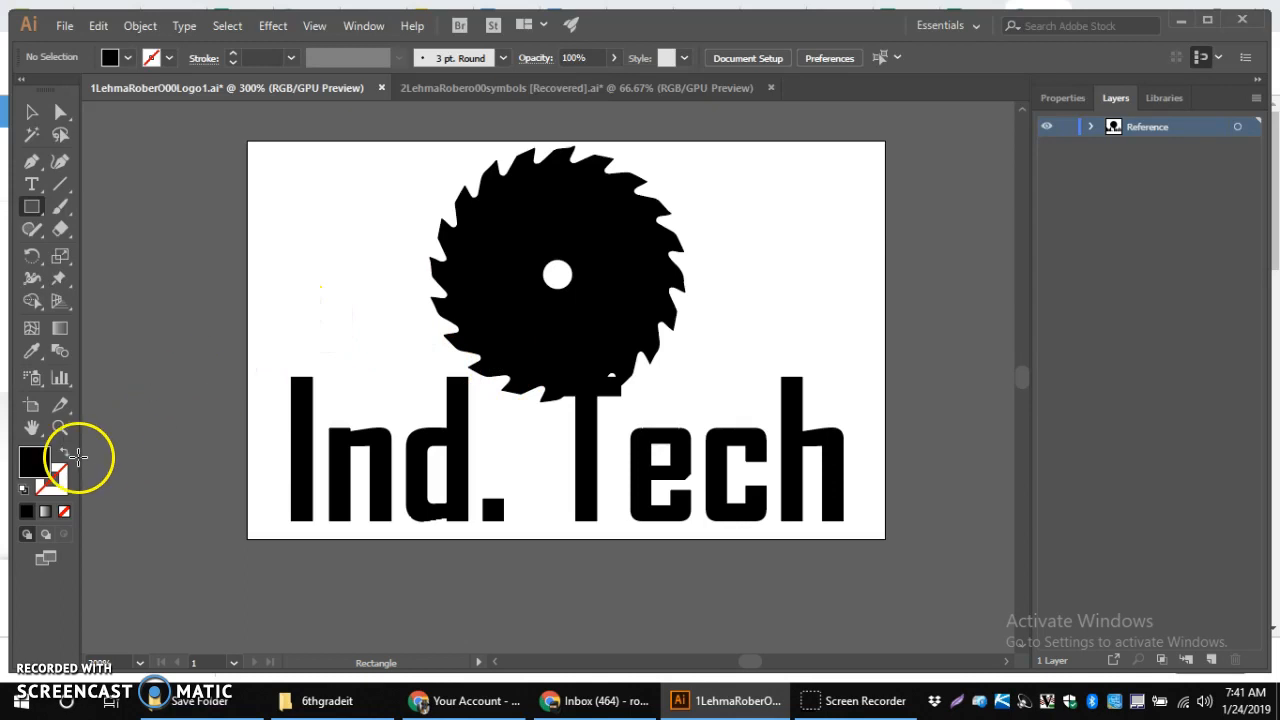
left_click_drag(155, 260, 461, 438)
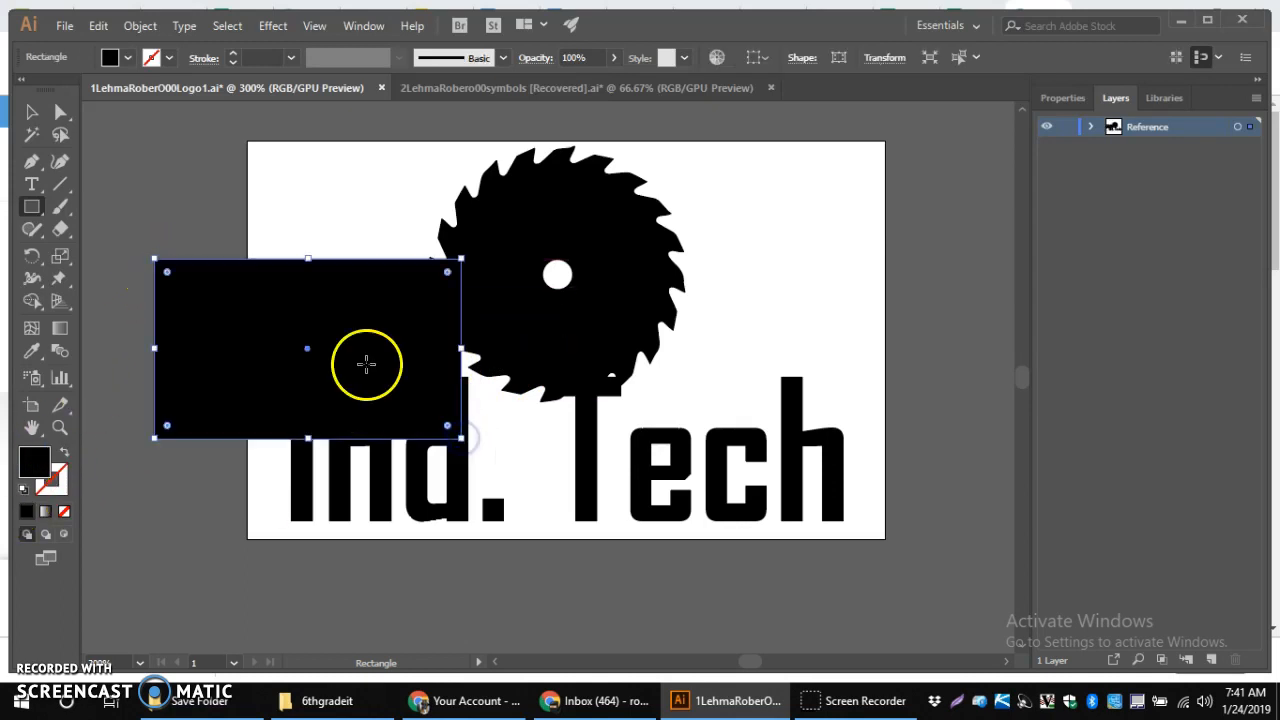
left_click(112, 57)
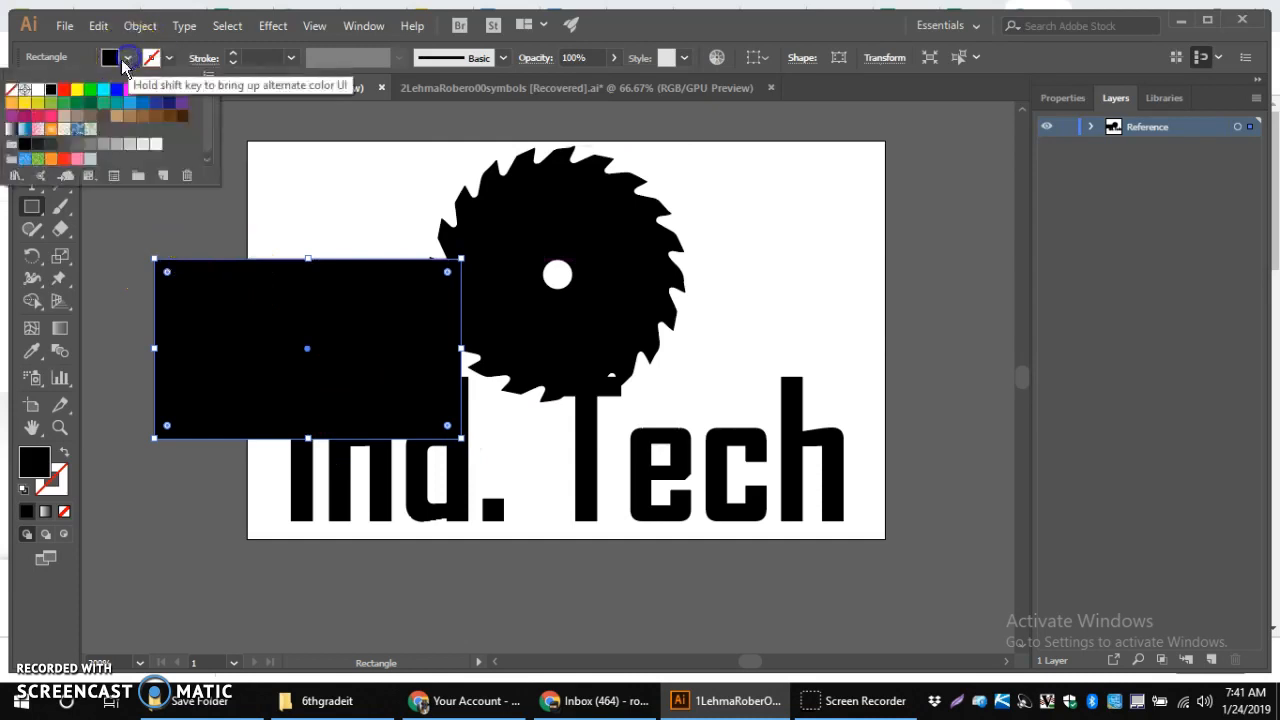
left_click(38, 91)
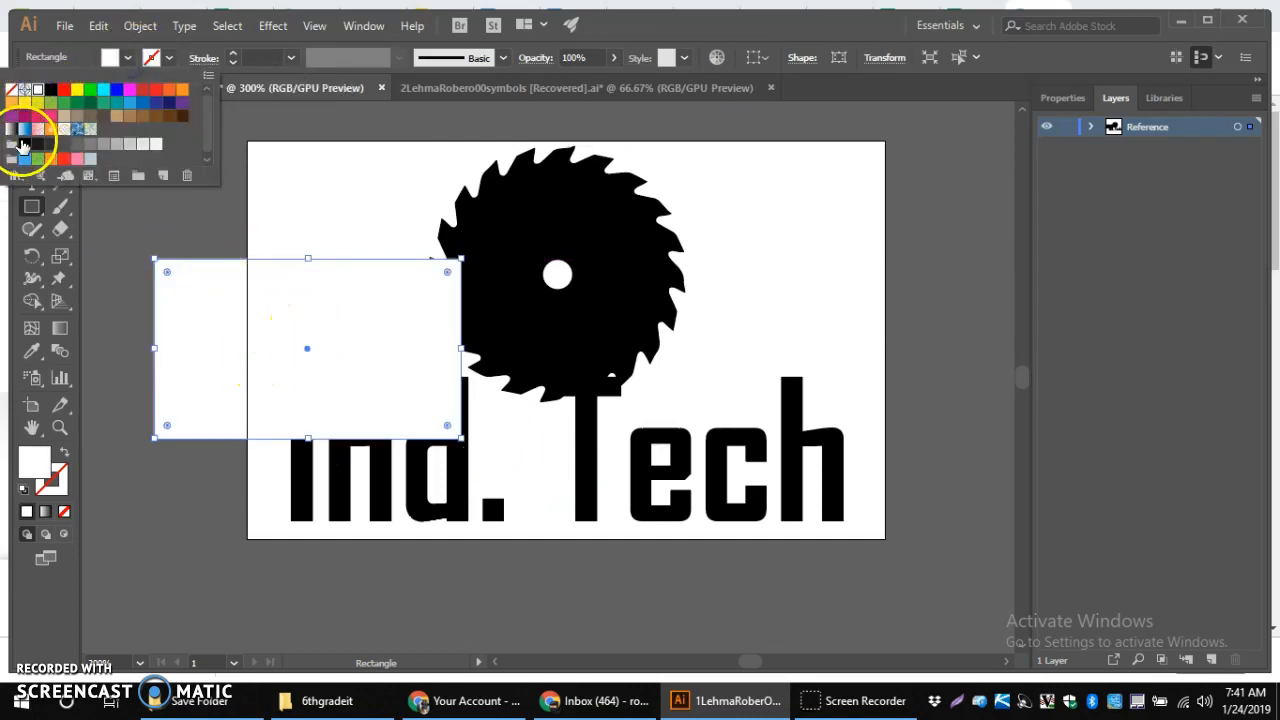
left_click(129, 59)
left_click(31, 112)
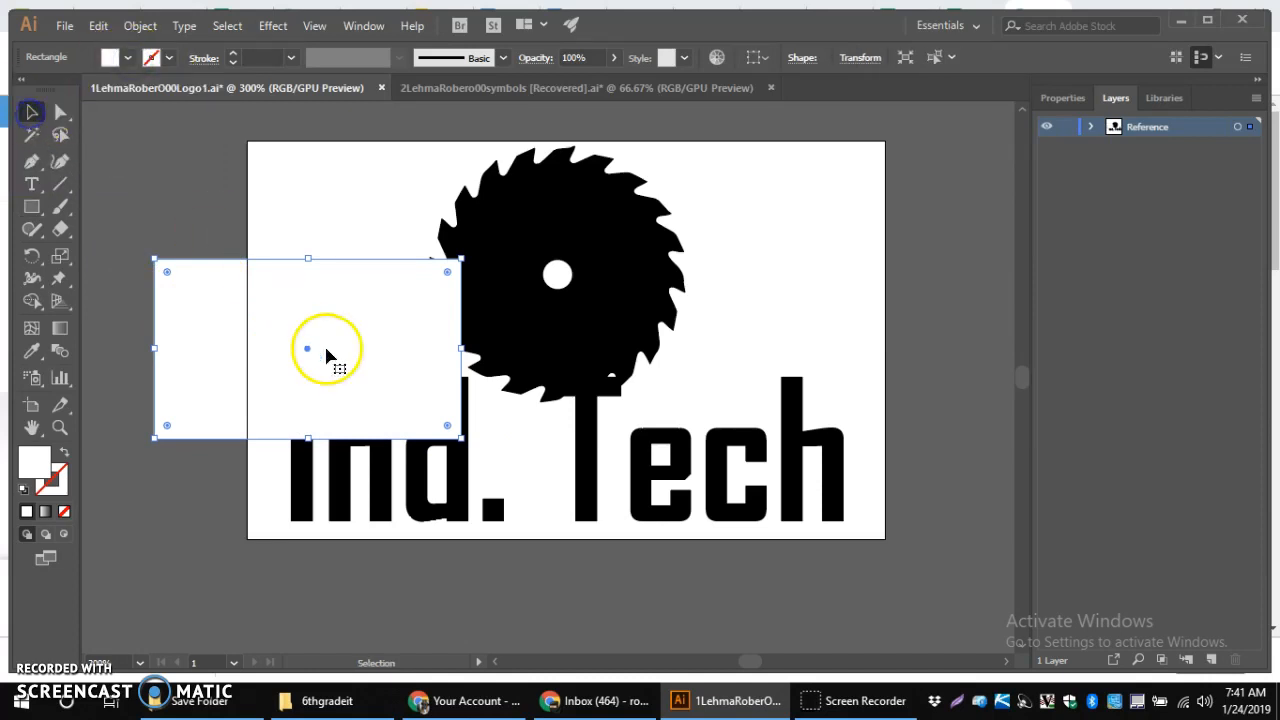
Step: Move the white rectangle over the lower half of the saw blade and send it to the back
left_click_drag(281, 345, 548, 366)
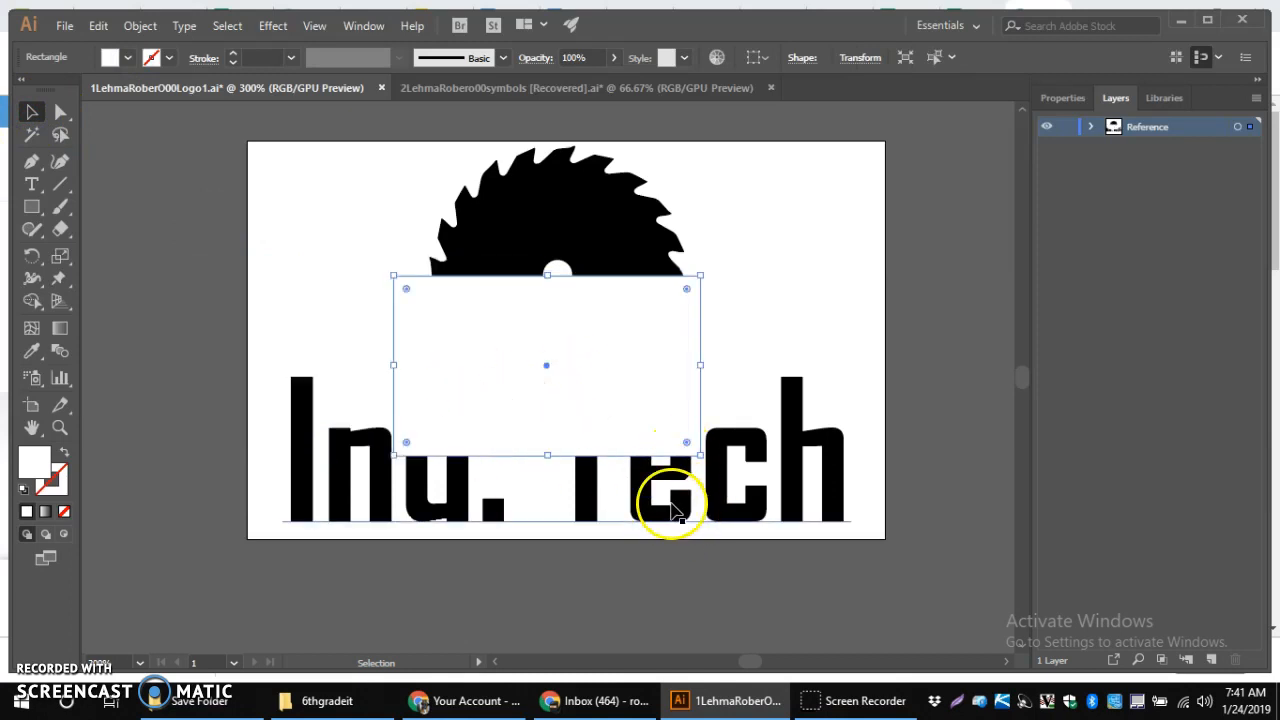
right_click(587, 385)
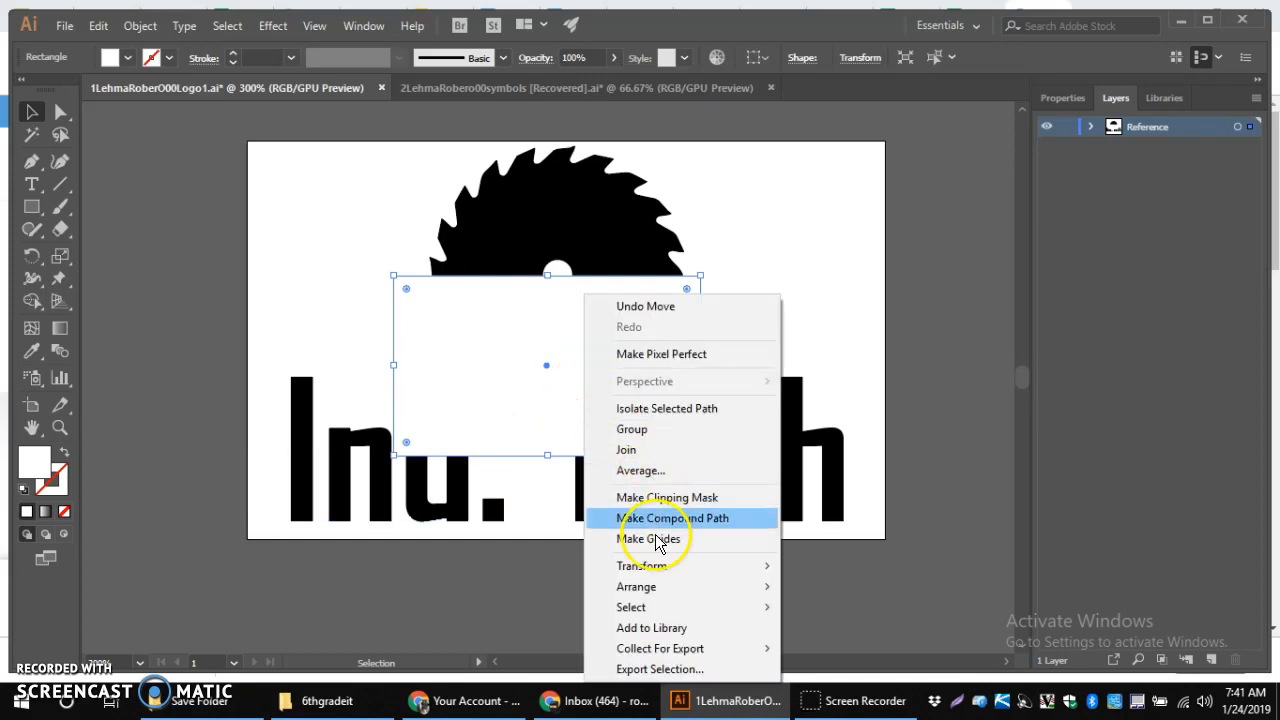
mouse_move(662, 590)
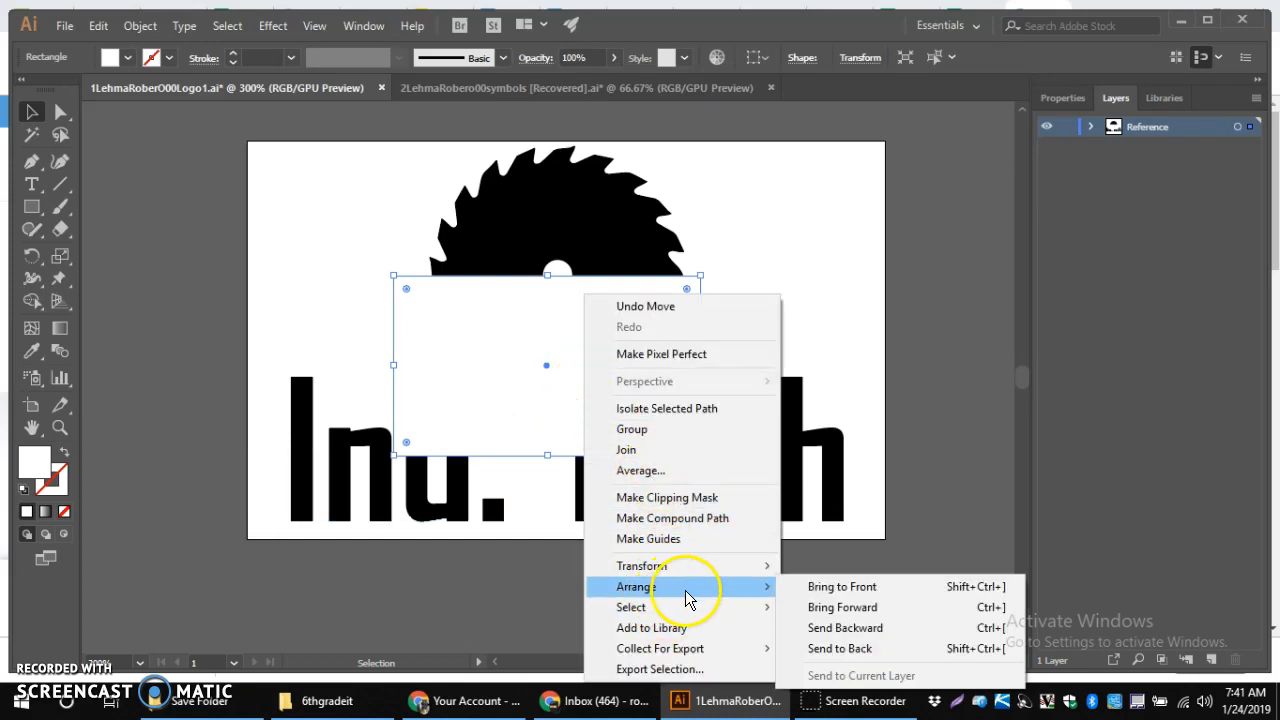
left_click(818, 648)
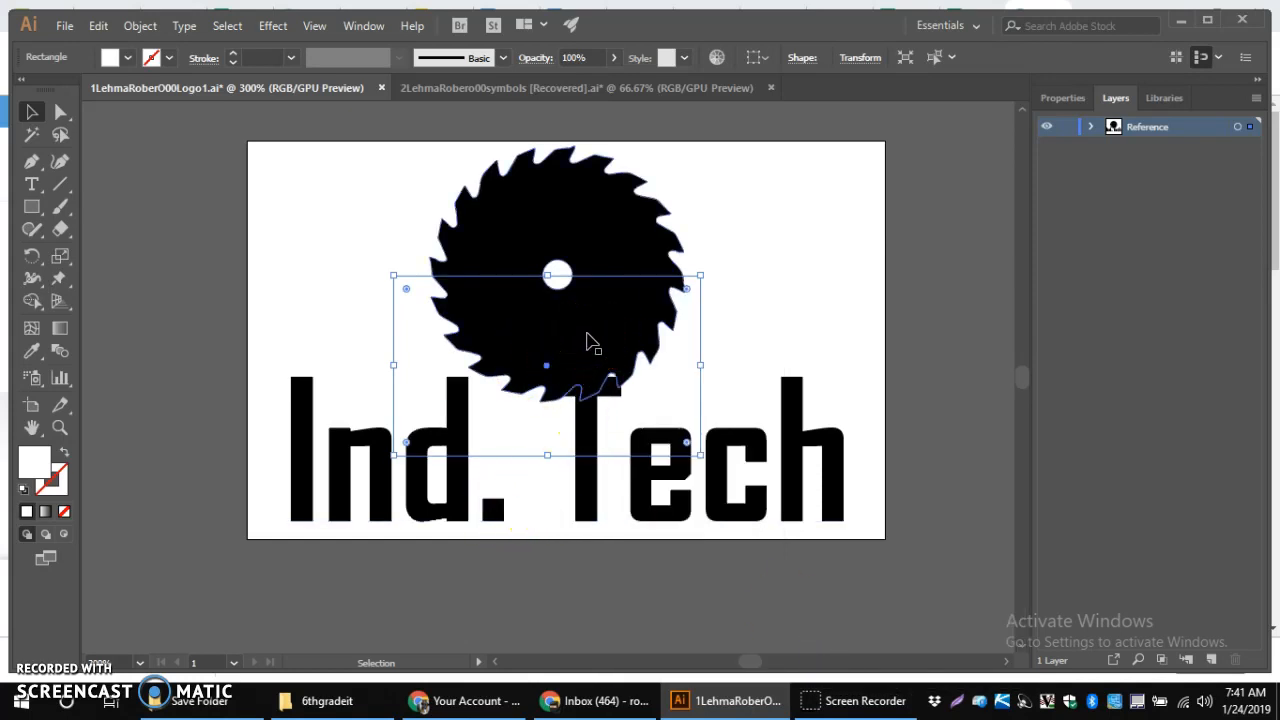
Step: Send the saw blade backward, behind the white rectangle, so its lower half is hidden
left_click(606, 248)
right_click(615, 245)
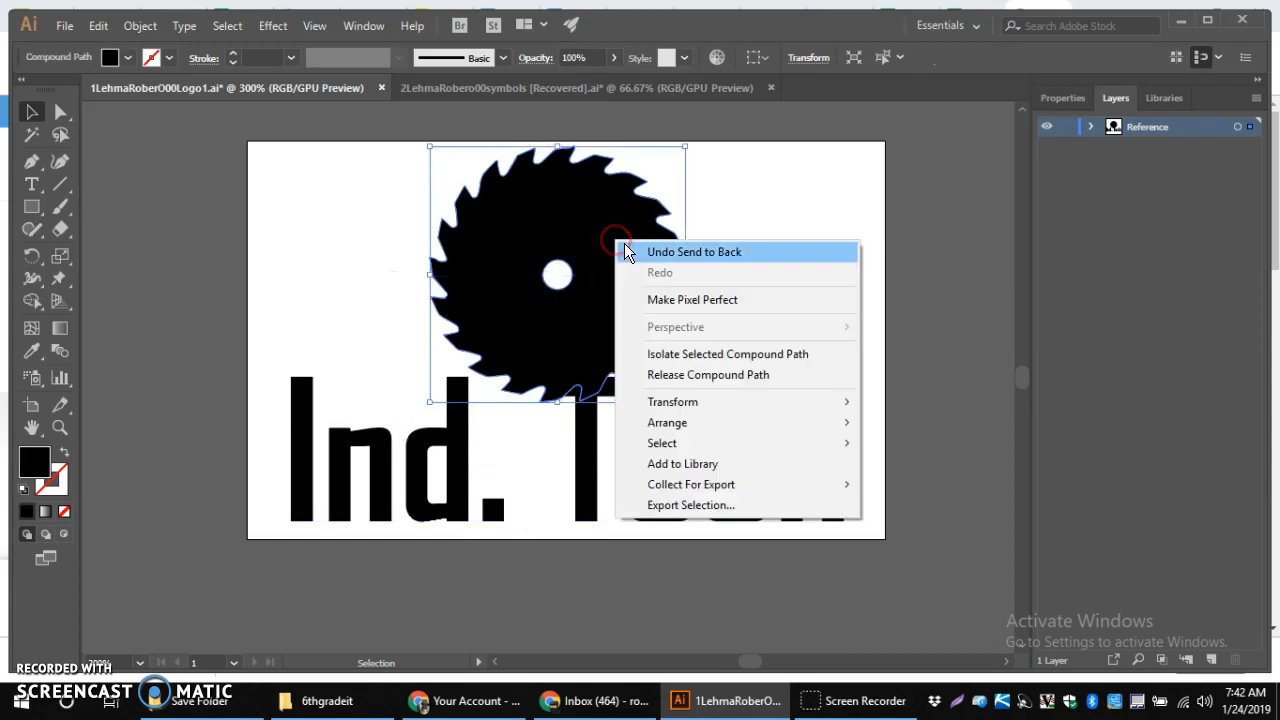
left_click(692, 424)
left_click(923, 463)
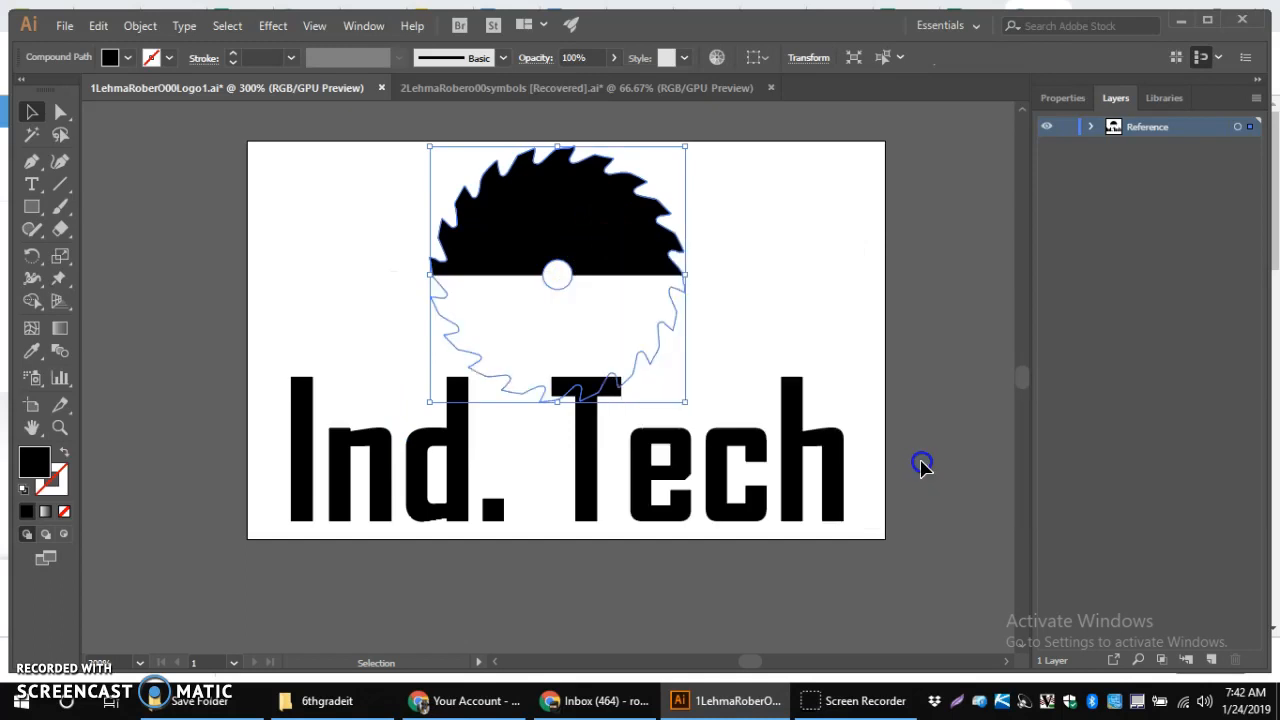
left_click(766, 322)
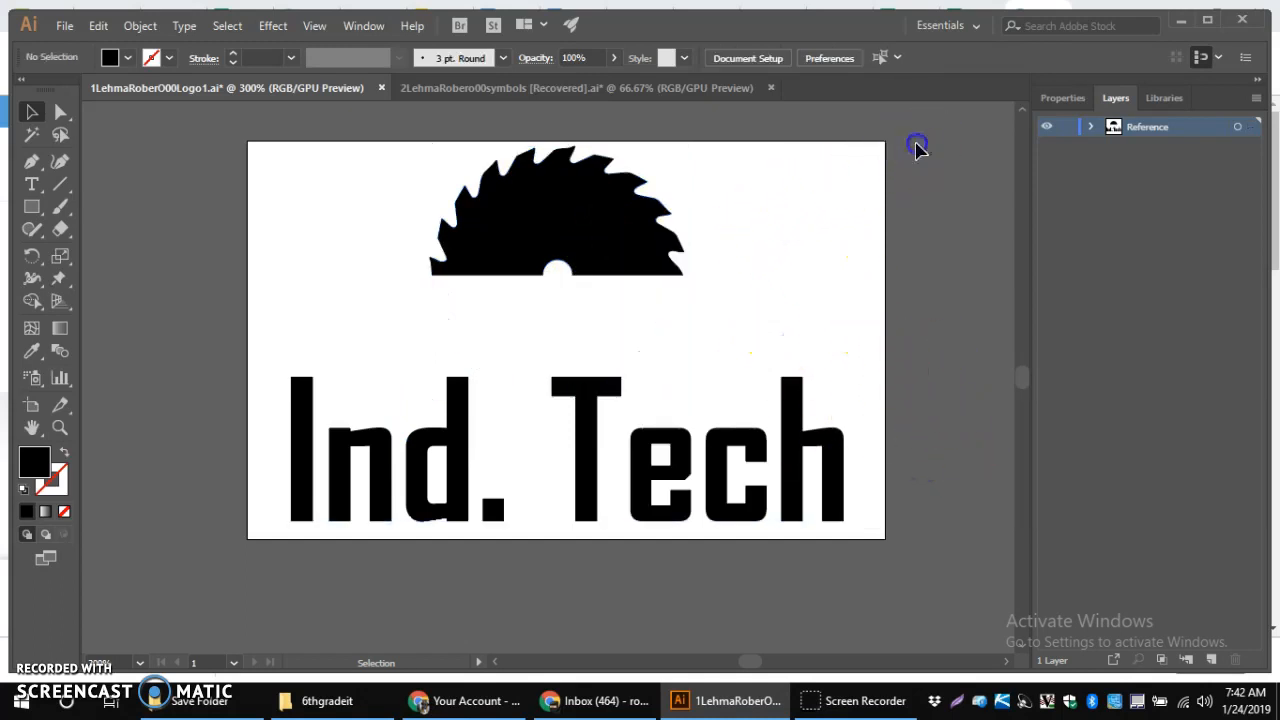
Step: Move the saw blade and its white rectangle down together until the half blade sits just above the text
left_click(557, 337)
key("Down")
key("Down")
key("Down")
key("Down")
key("Down")
key("Down")
key("Down")
key("Down")
key("Down")
key("Down")
key("Down")
key("Down")
key("Down")
key("Down")
key("Down")
key("Down")
key("Down")
key("Down")
key("Down")
key("Down")
key("Down")
key("Down")
key("Down")
left_click(943, 290)
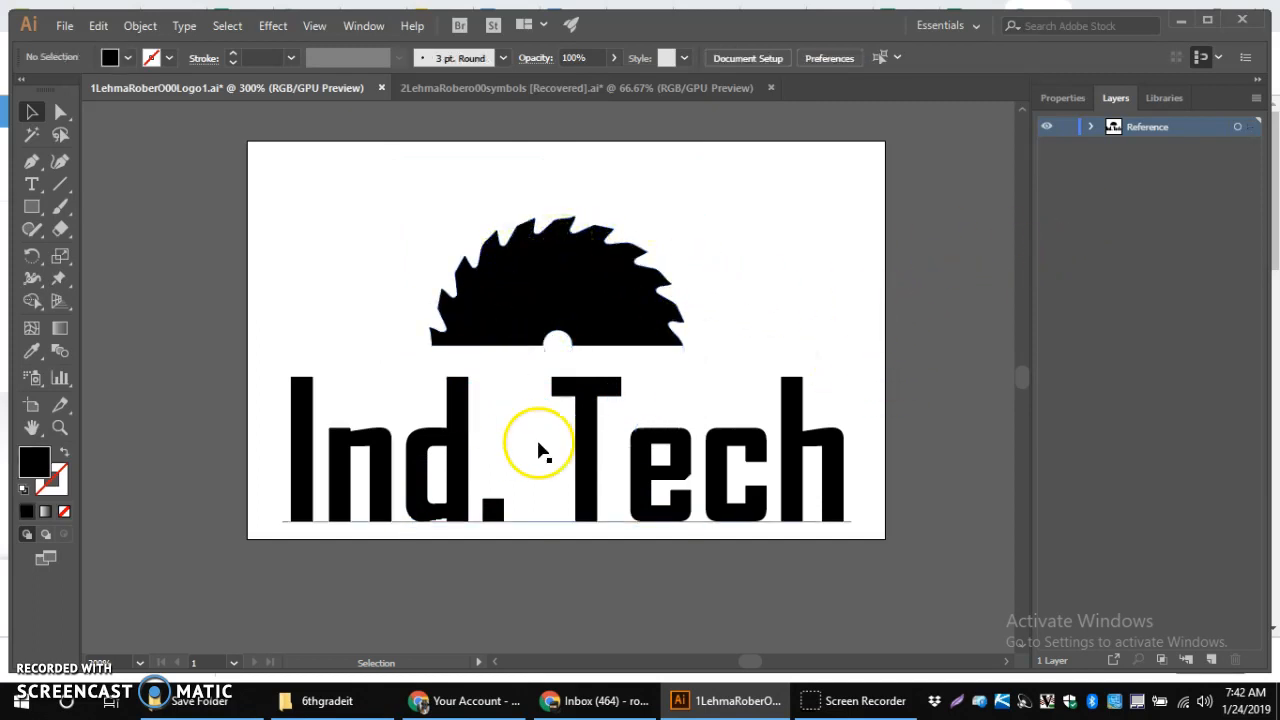
Step: Group the saw blade, the white rectangle and the "Ind. Tech" text
left_click_drag(848, 237, 511, 465)
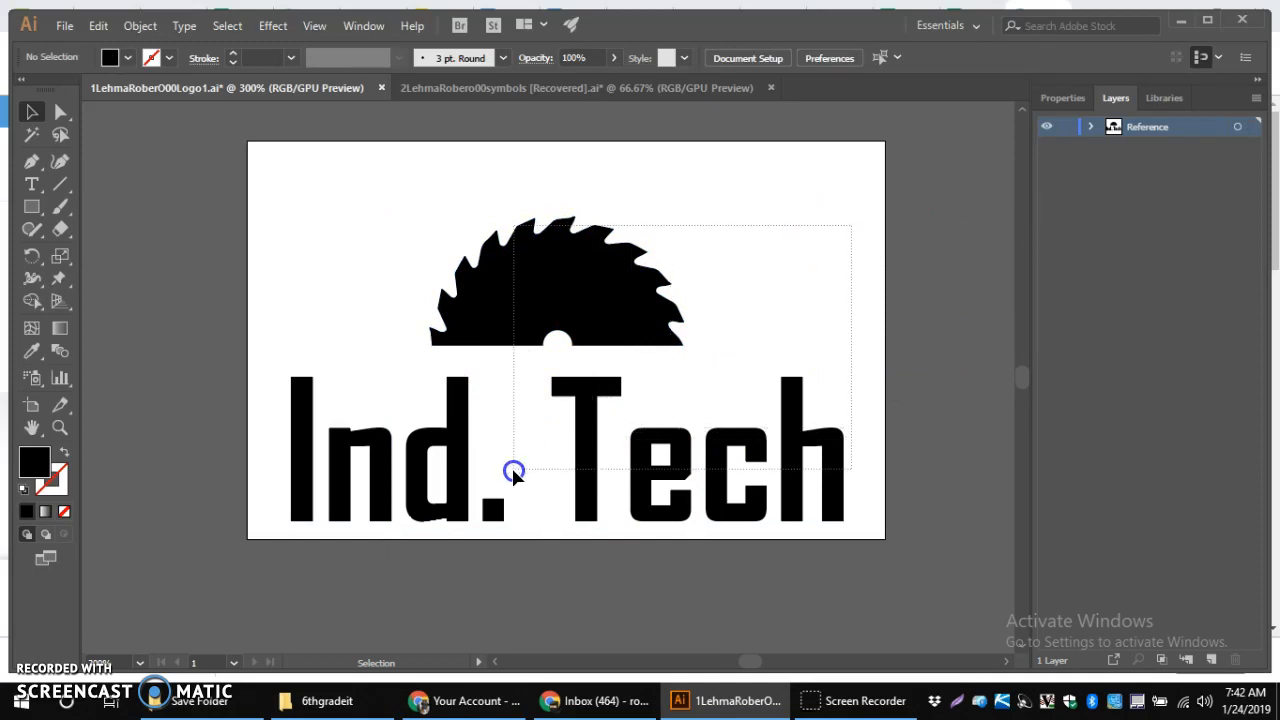
right_click(618, 300)
left_click(668, 414)
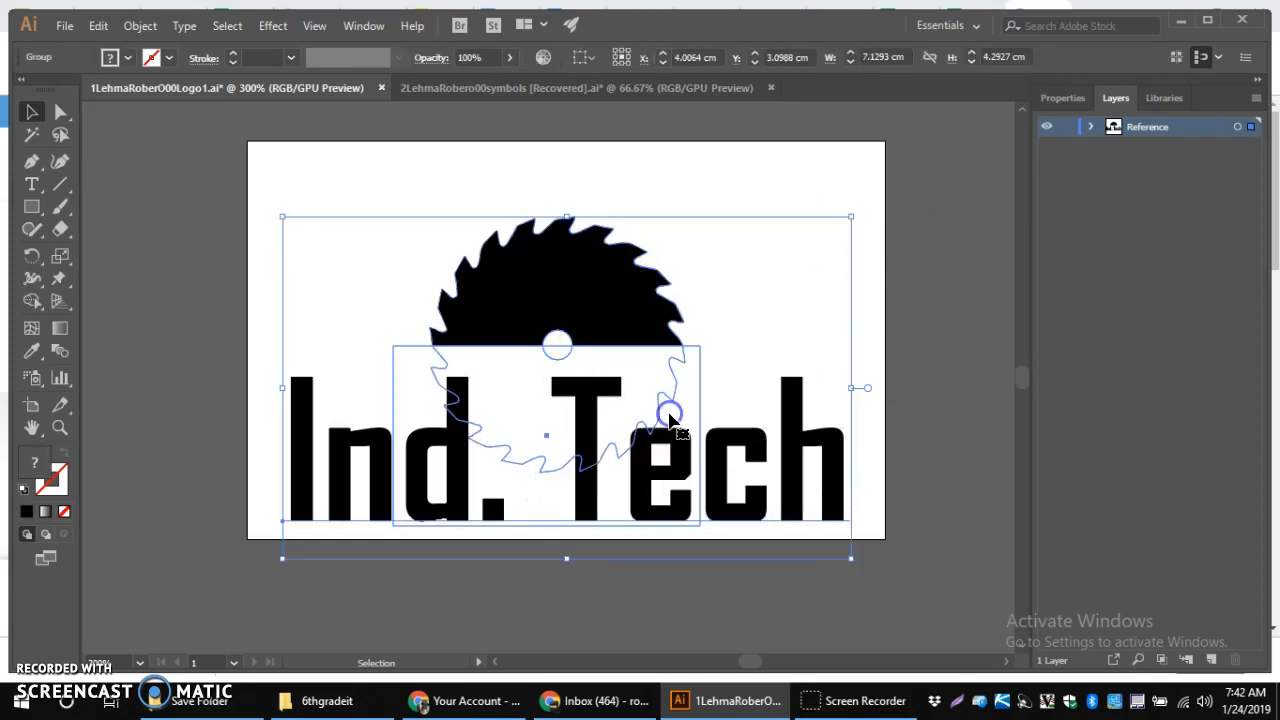
left_click(954, 371)
Step: Move the grouped logo up on the artboard to leave space below the text
left_click(649, 371)
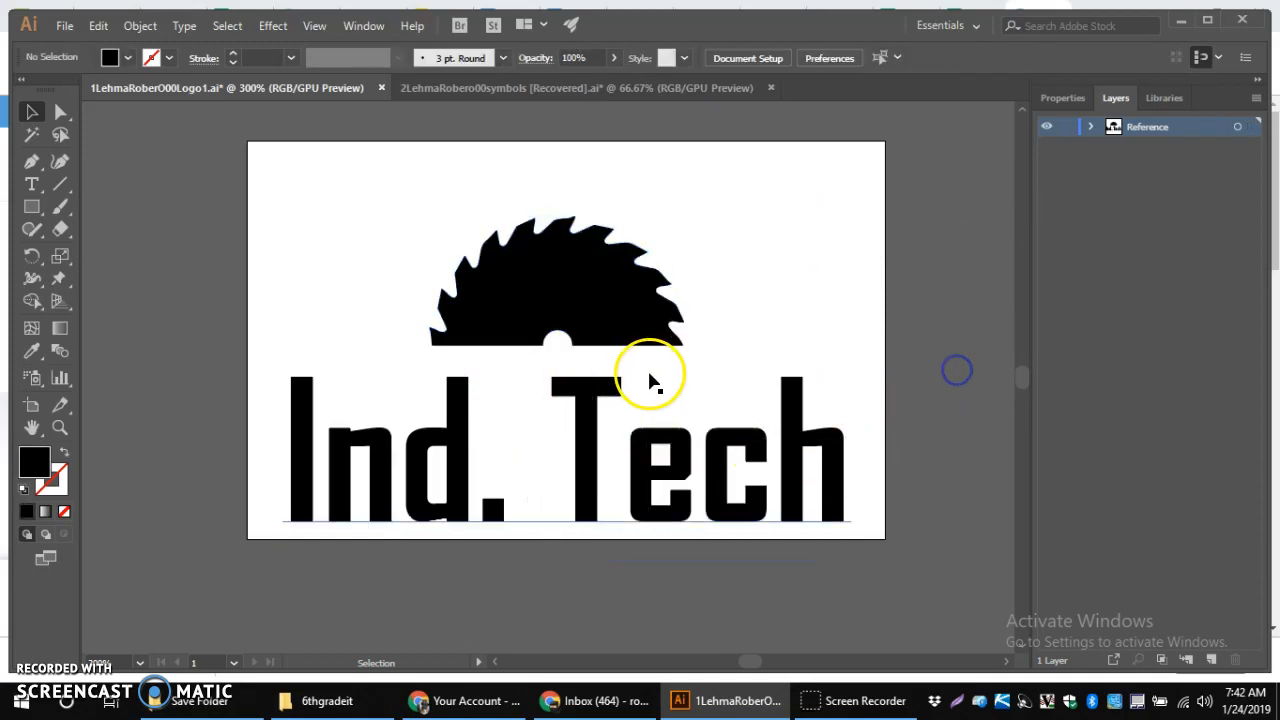
key("Up")
key("Up")
key("Up")
key("Up")
key("Up")
key("Up")
key("Up")
key("Up")
key("Up")
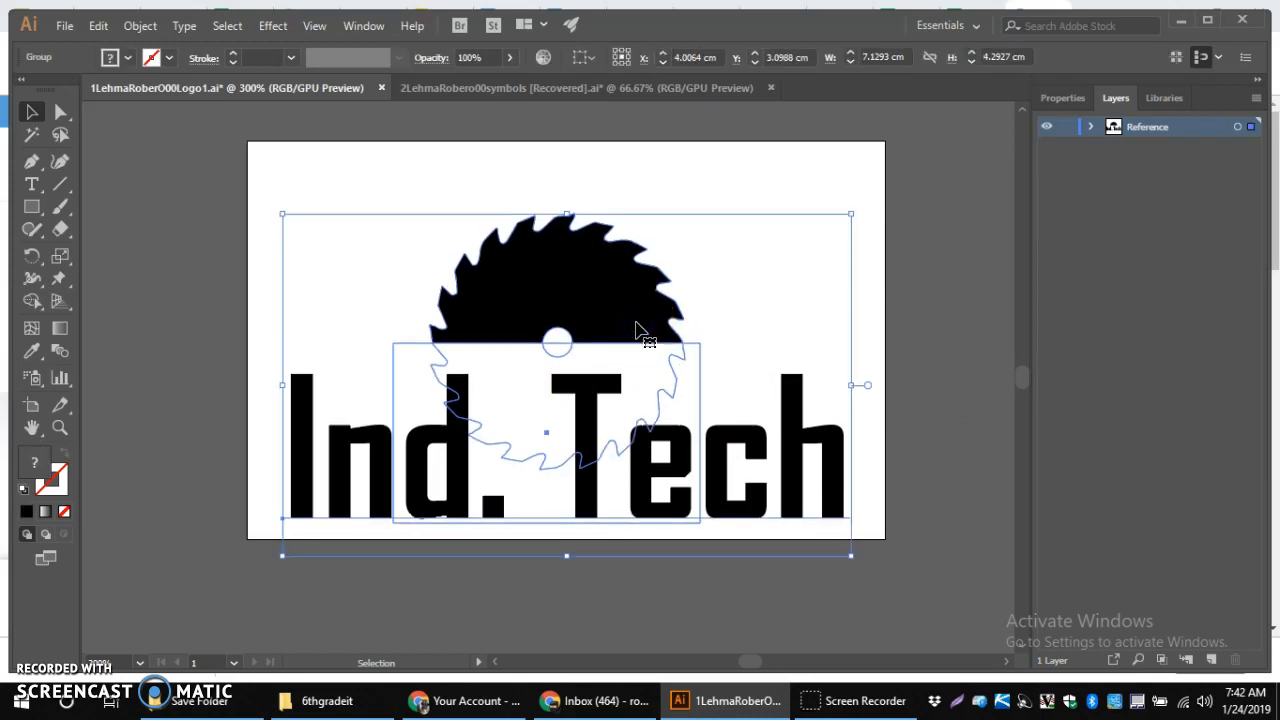
key("Up")
key("Up")
key("Up")
key("Up")
key("Up")
key("Up")
key("Up")
key("Up")
key("Up")
key("Up")
key("Up")
key("Up")
key("Up")
key("Up")
key("Up")
key("Up")
key("Up")
key("Up")
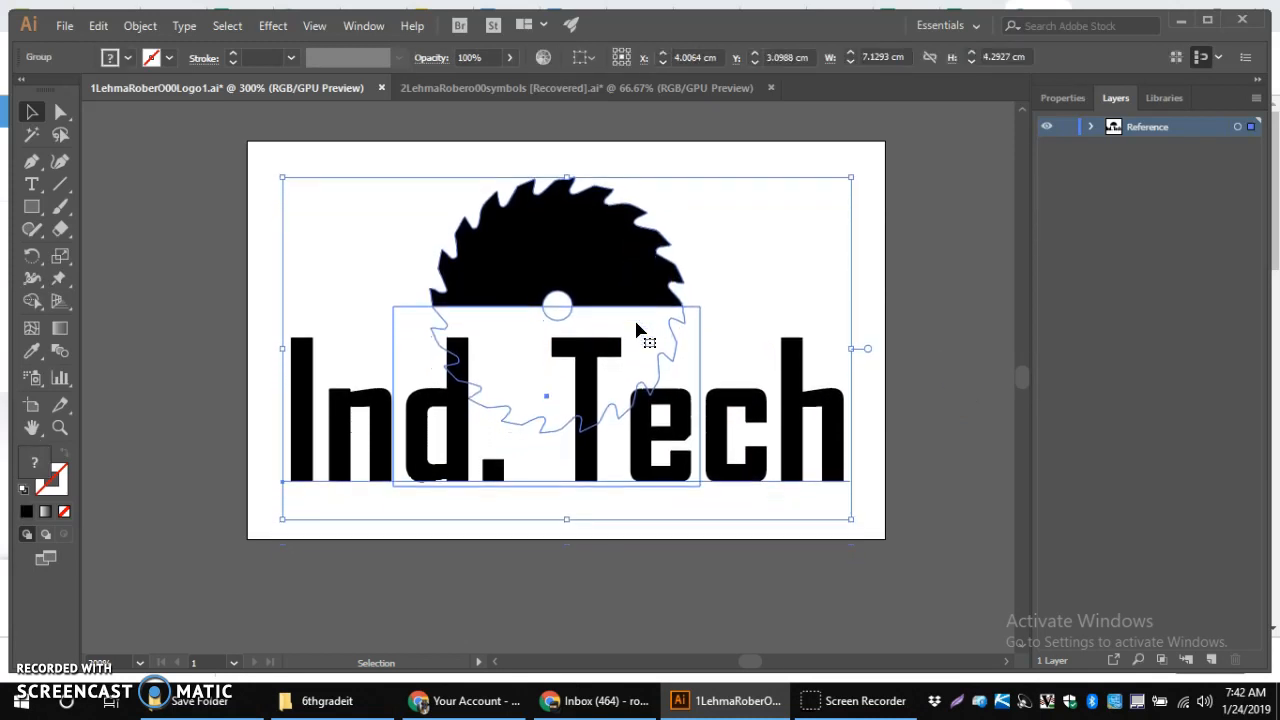
left_click(206, 343)
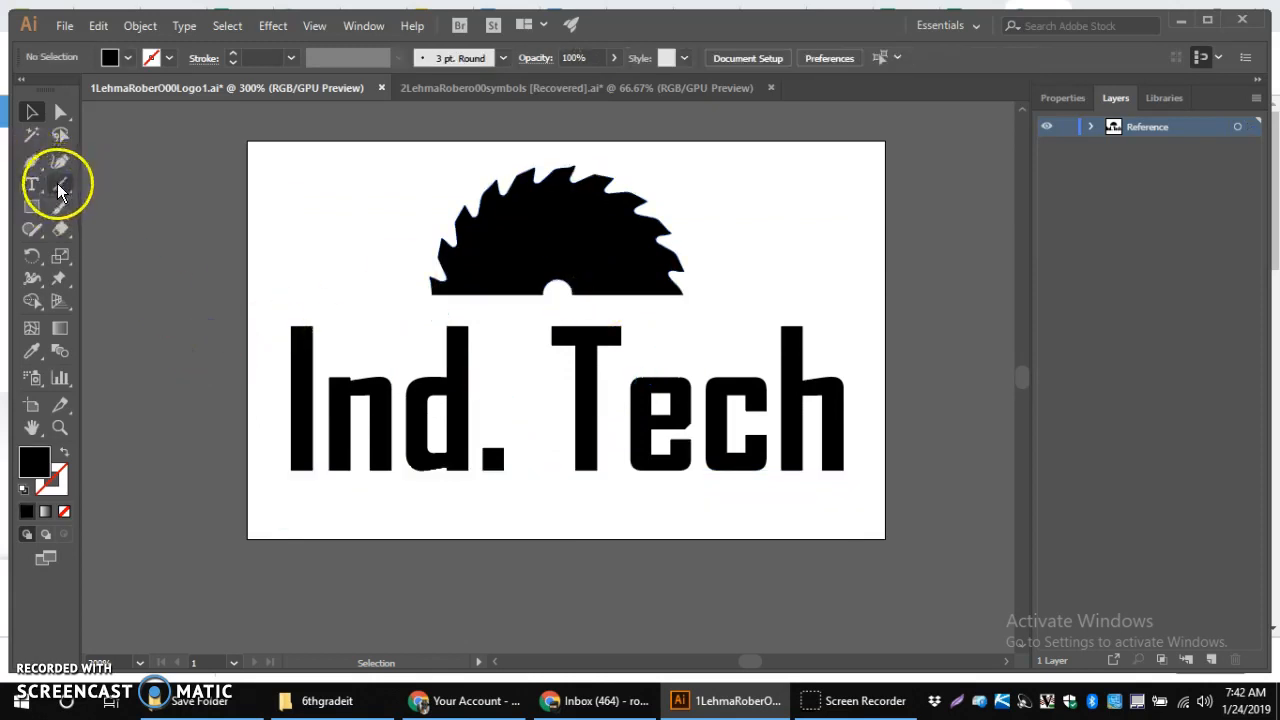
Step: Draw a straight horizontal line with the Pen tool beneath the "Ind. Tech" text, slightly wider than the text, and end the path
left_click(278, 498)
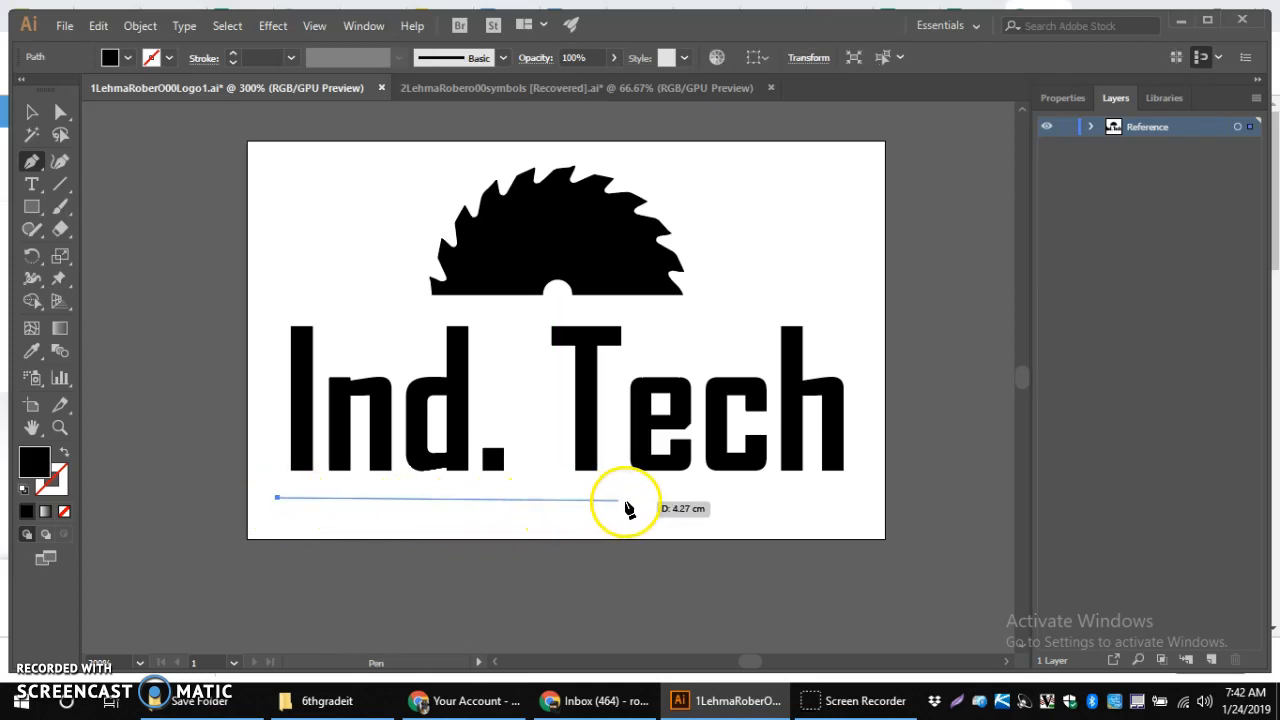
left_click(864, 497)
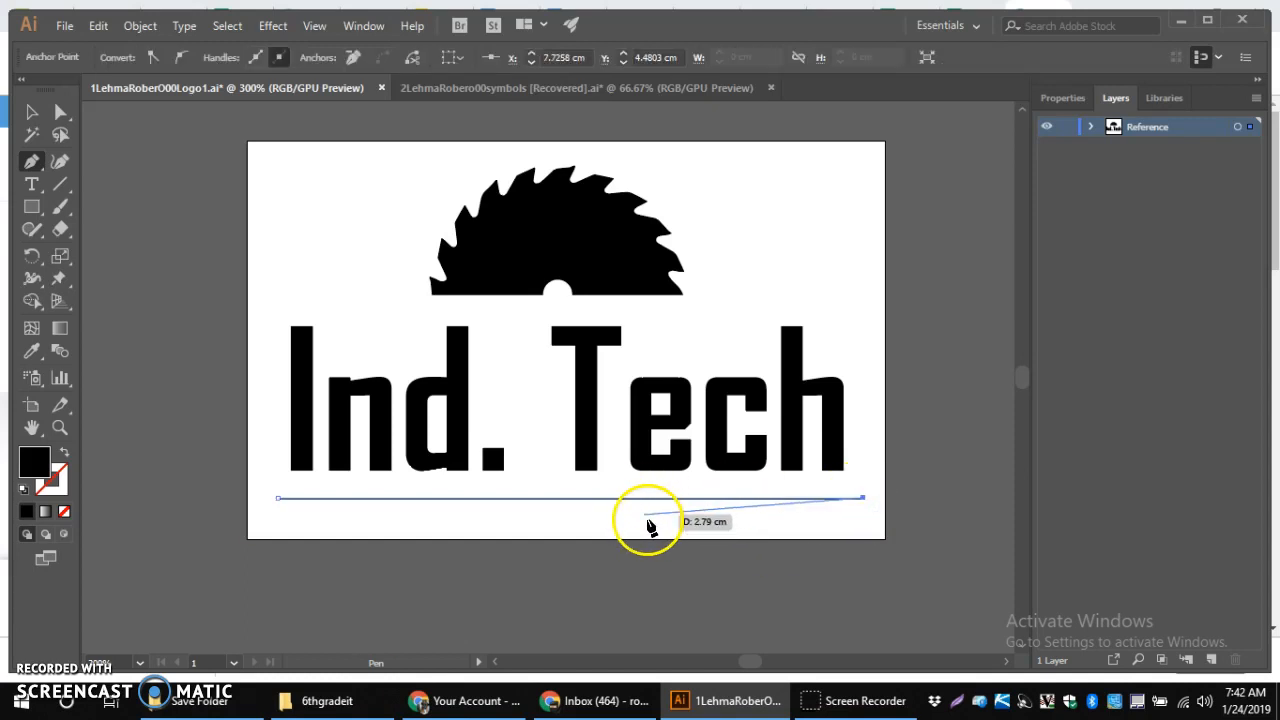
key("Escape")
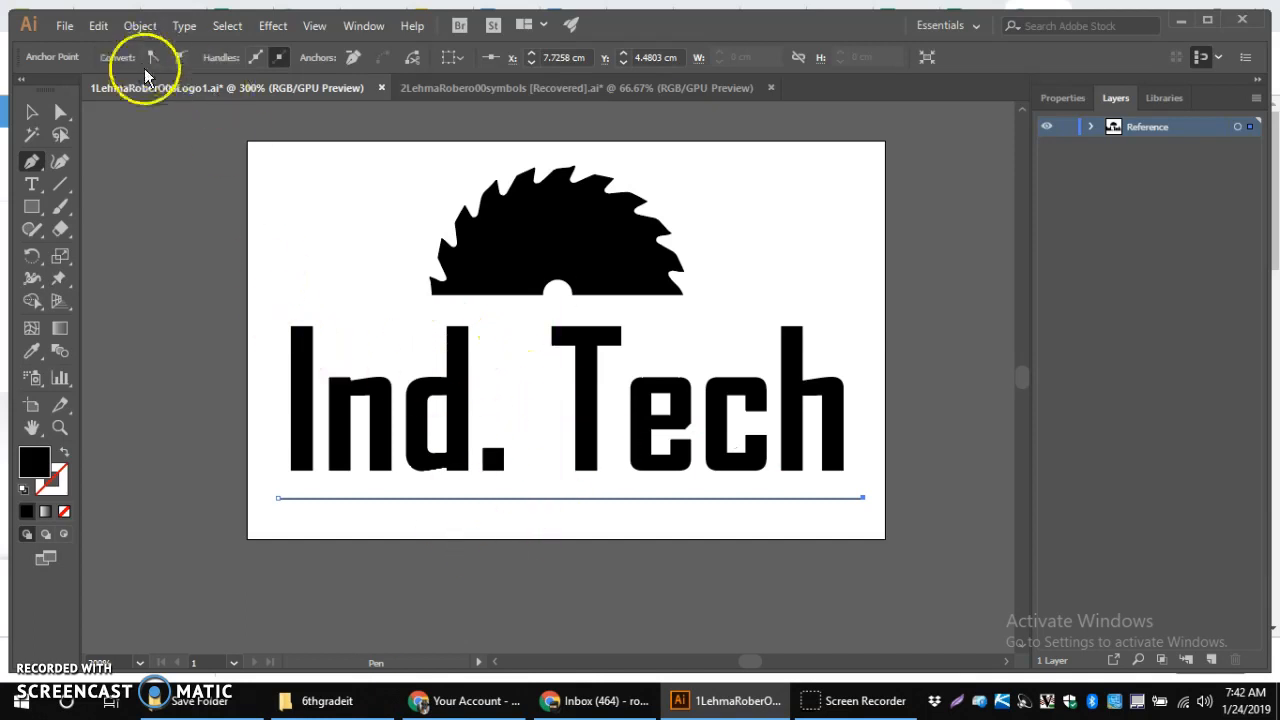
left_click(31, 112)
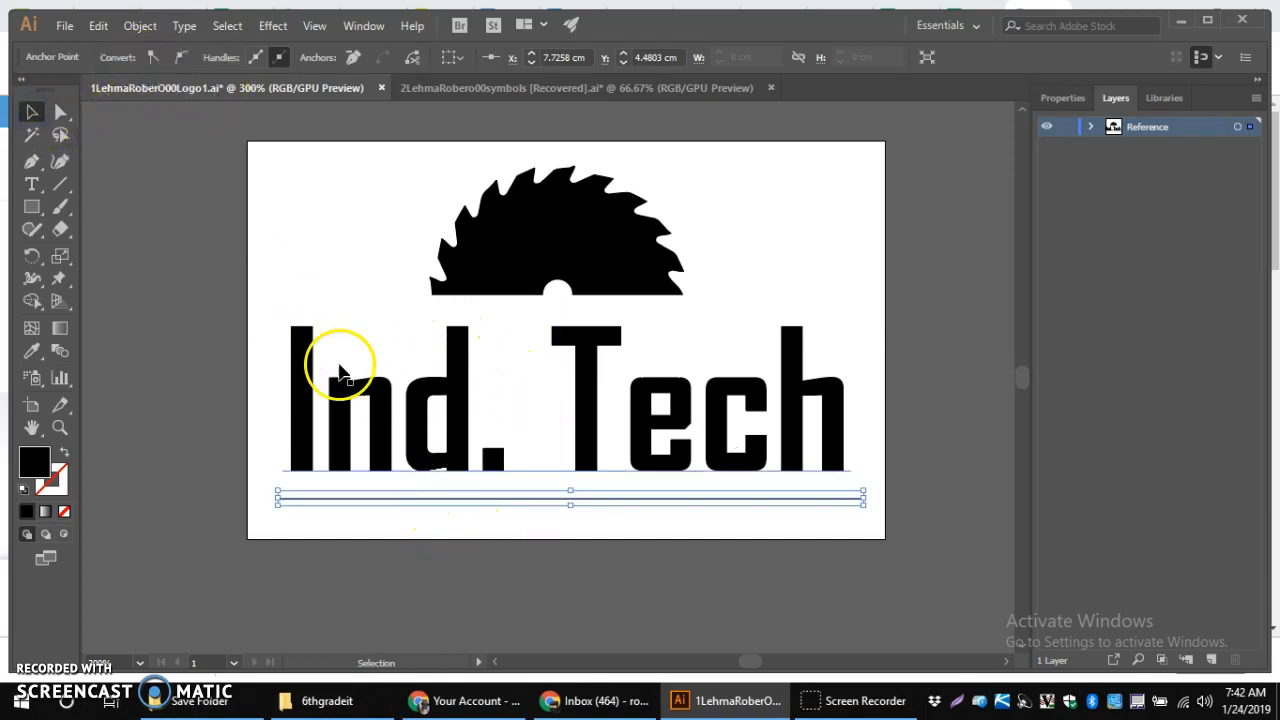
Step: Set the stroke weight of the line beneath the text to 3 pt and deselect it
left_click(375, 507)
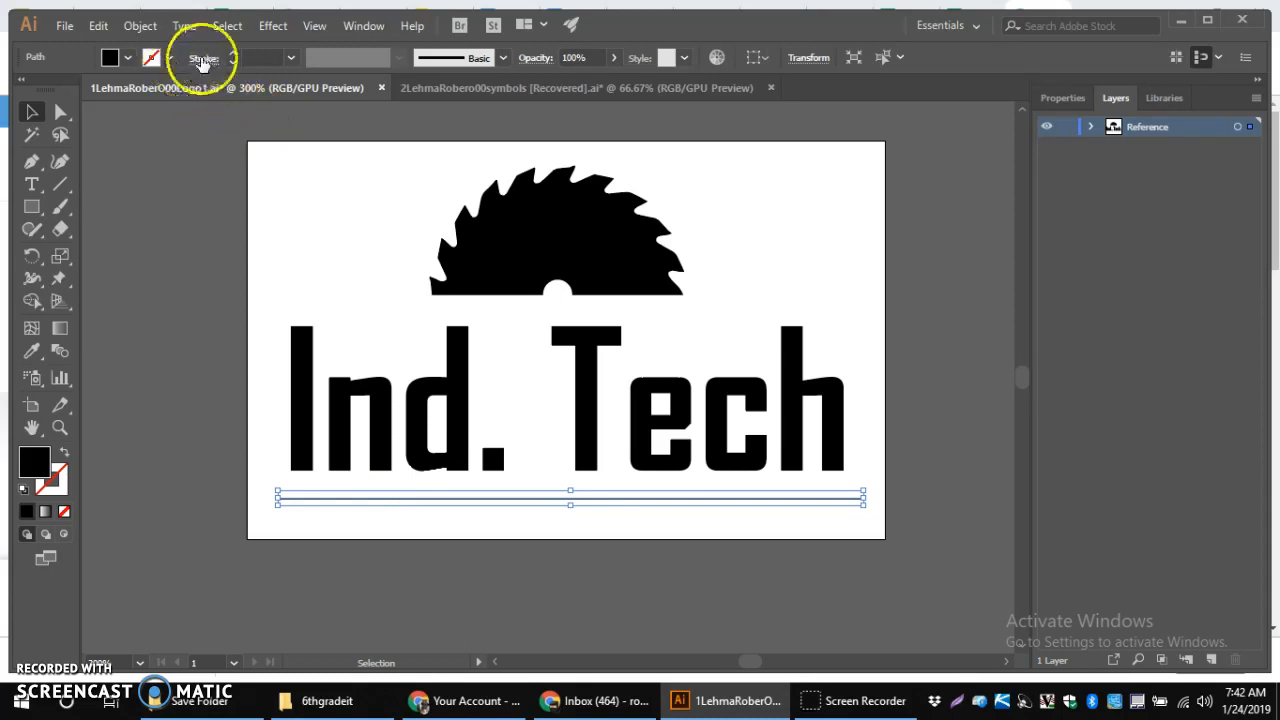
left_click(291, 57)
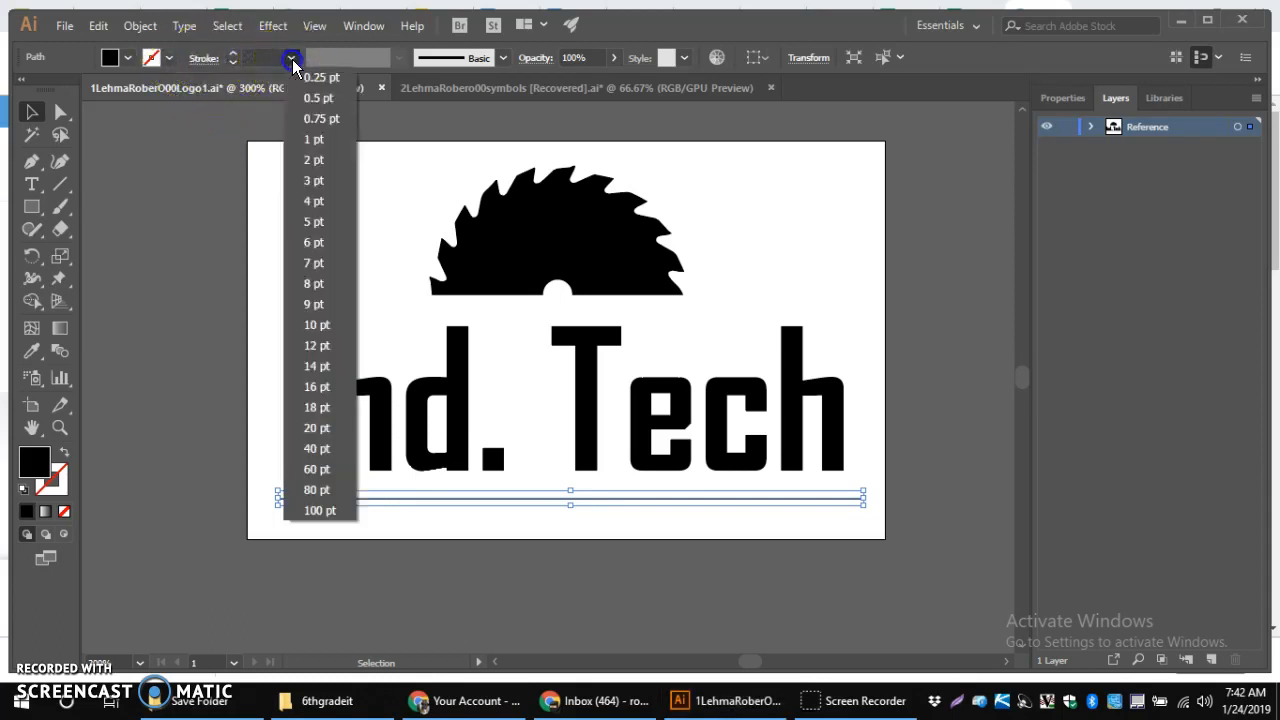
left_click(316, 180)
left_click(194, 269)
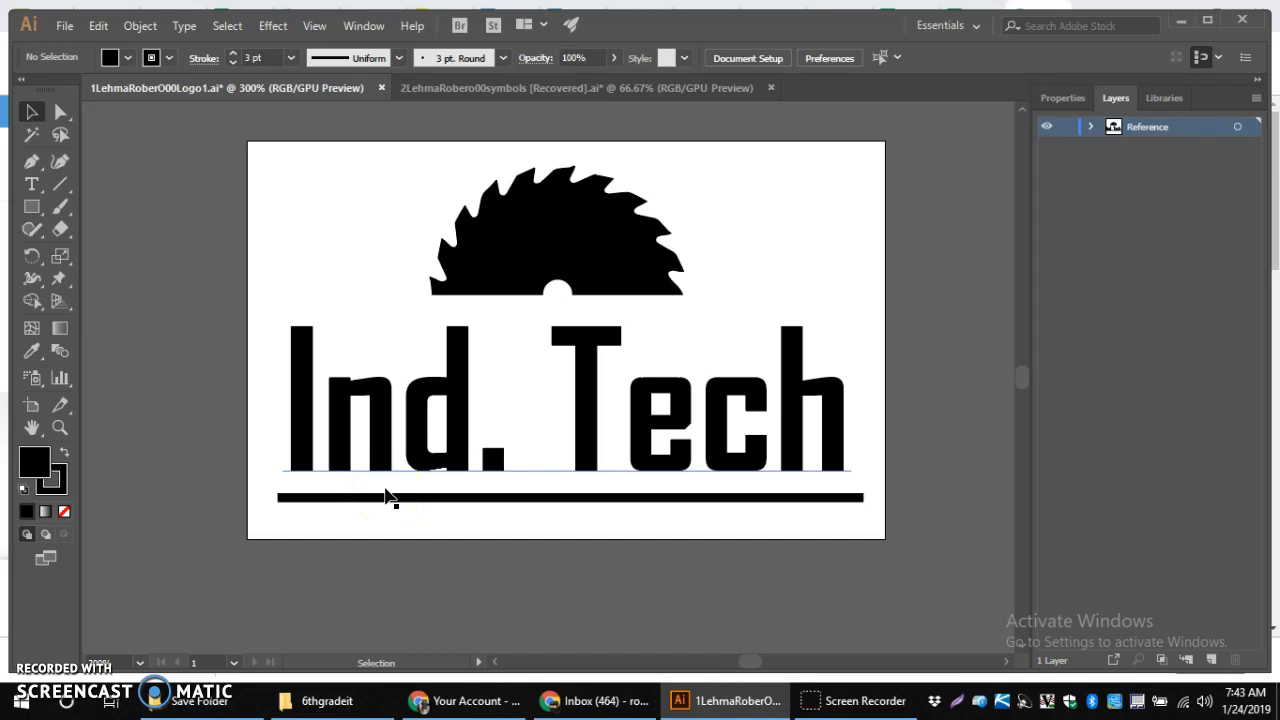
Step: Select the grouped saw blade and "Ind. Tech" text and bring up the commands available for the group
right_click(511, 264)
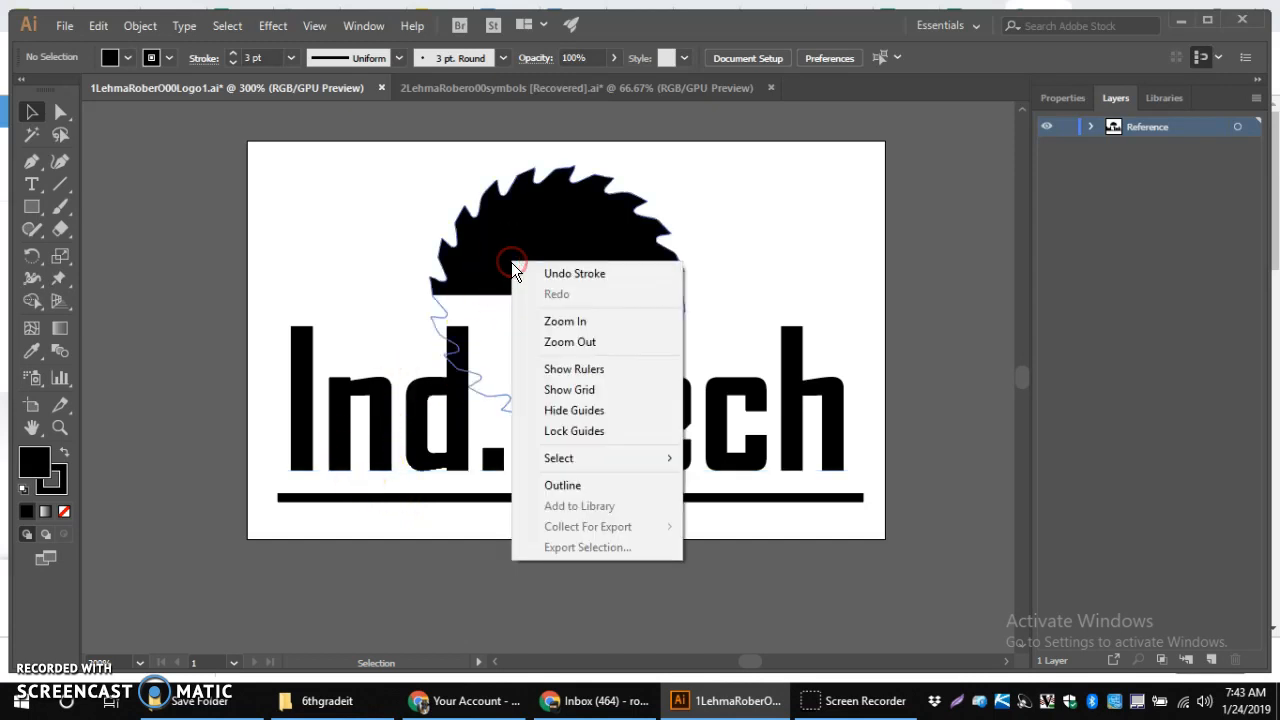
left_click(413, 245)
right_click(474, 262)
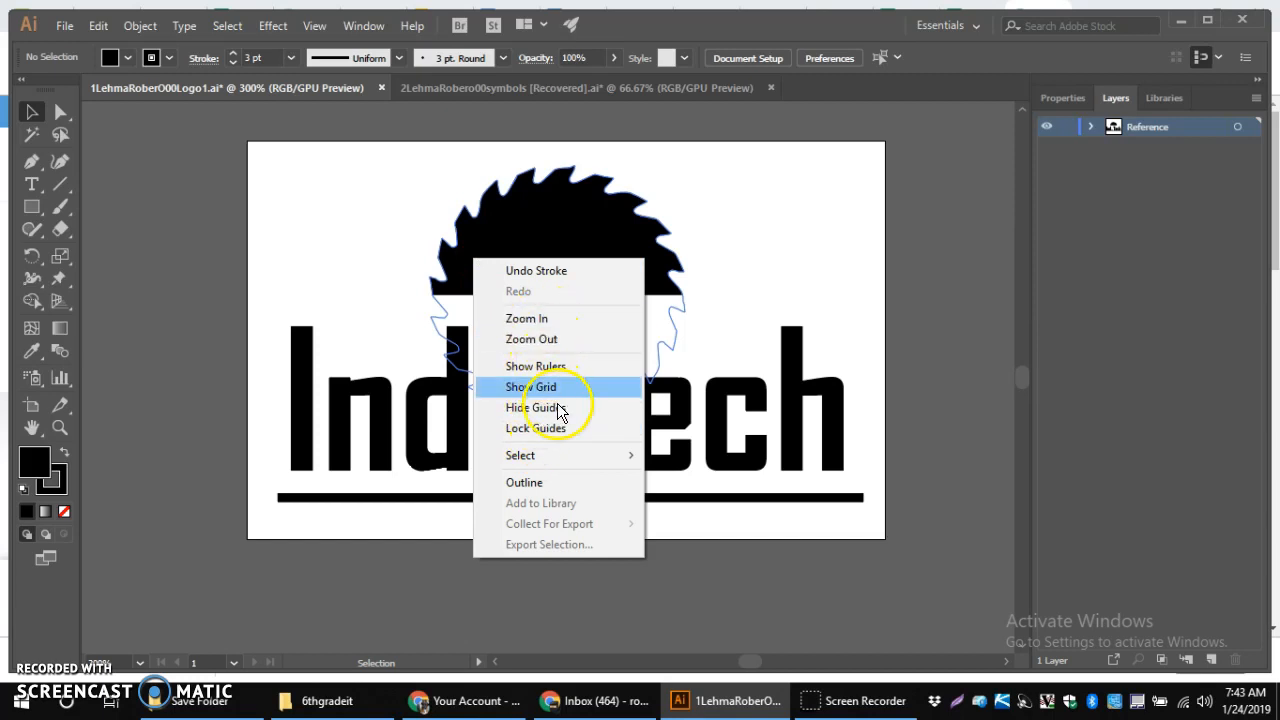
left_click(403, 398)
right_click(512, 282)
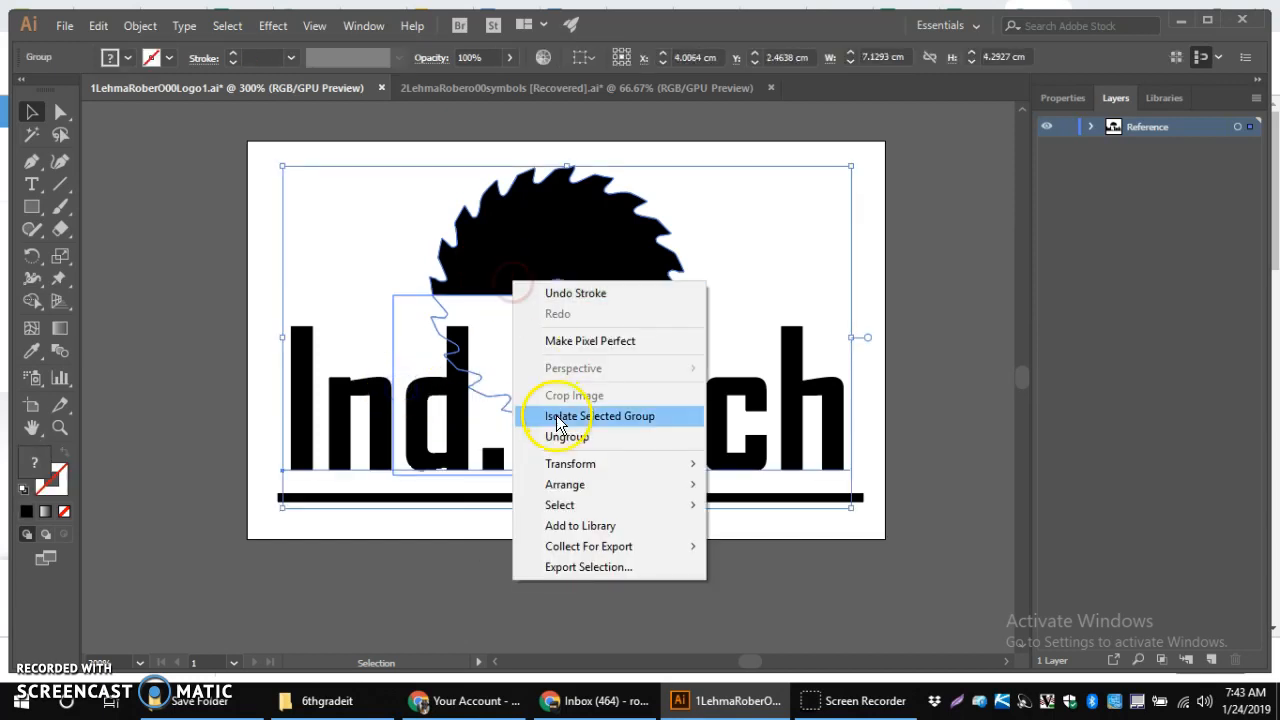